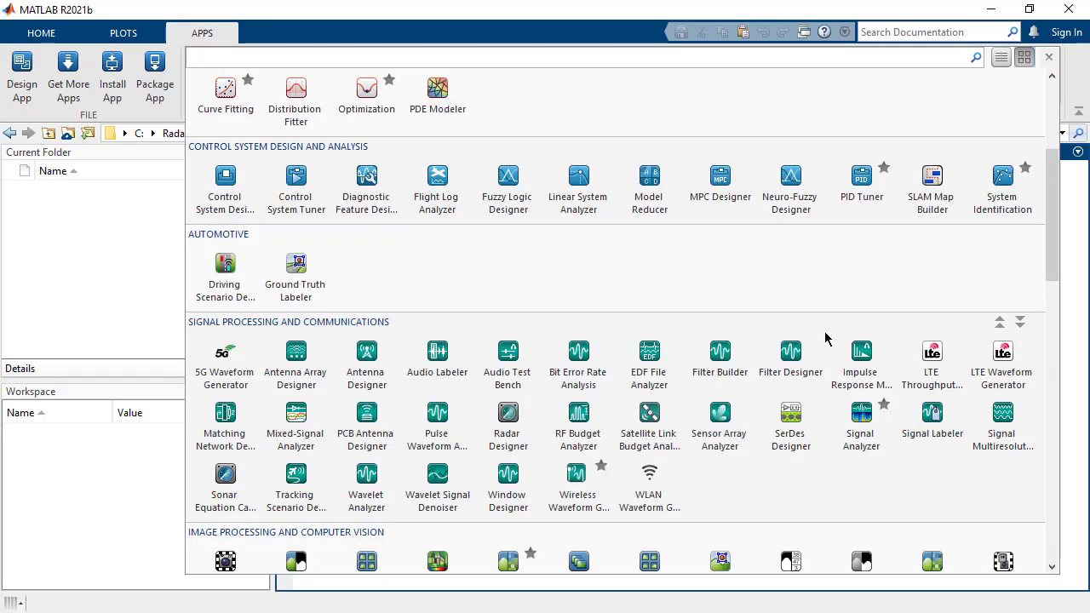
Open the Radar Designer app and start a new session from the Airport Radar template
left_click(539, 436)
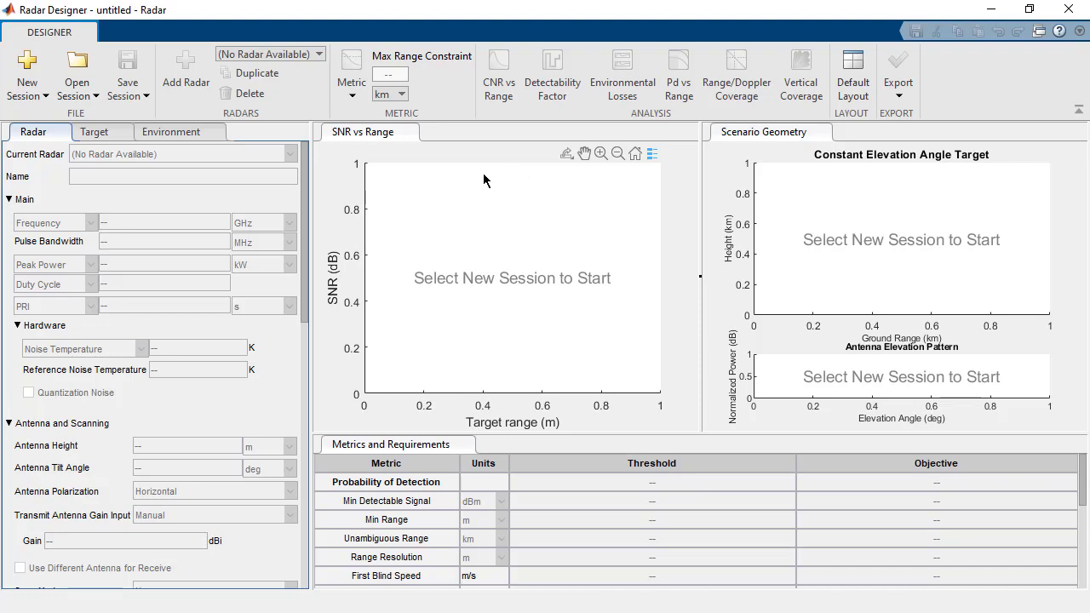
left_click(47, 99)
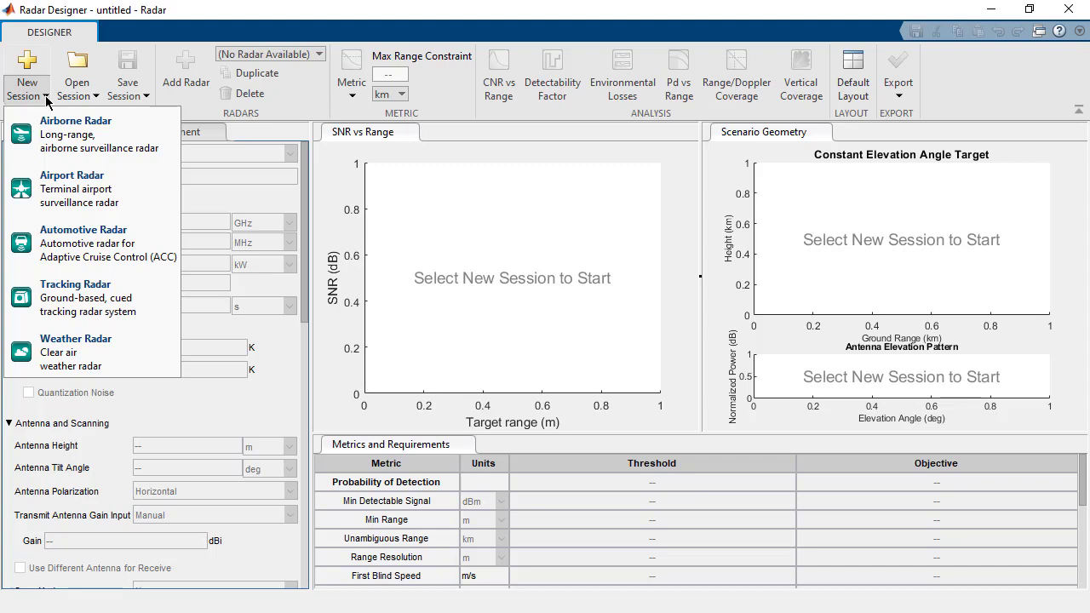
left_click(63, 200)
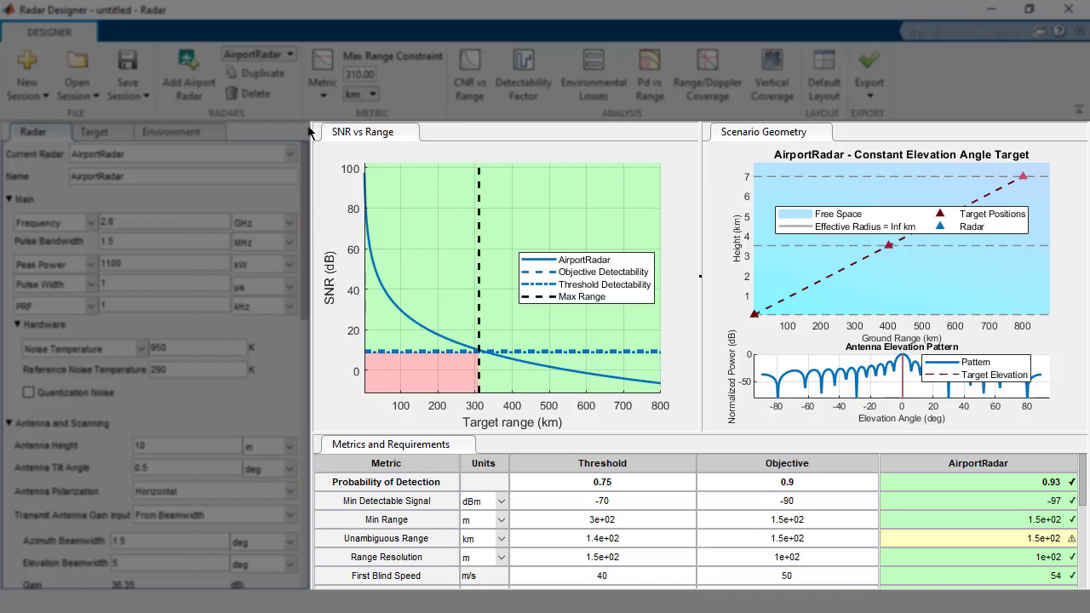
Rename the airport radar as "X-band surveillance radar"
double_click(136, 176)
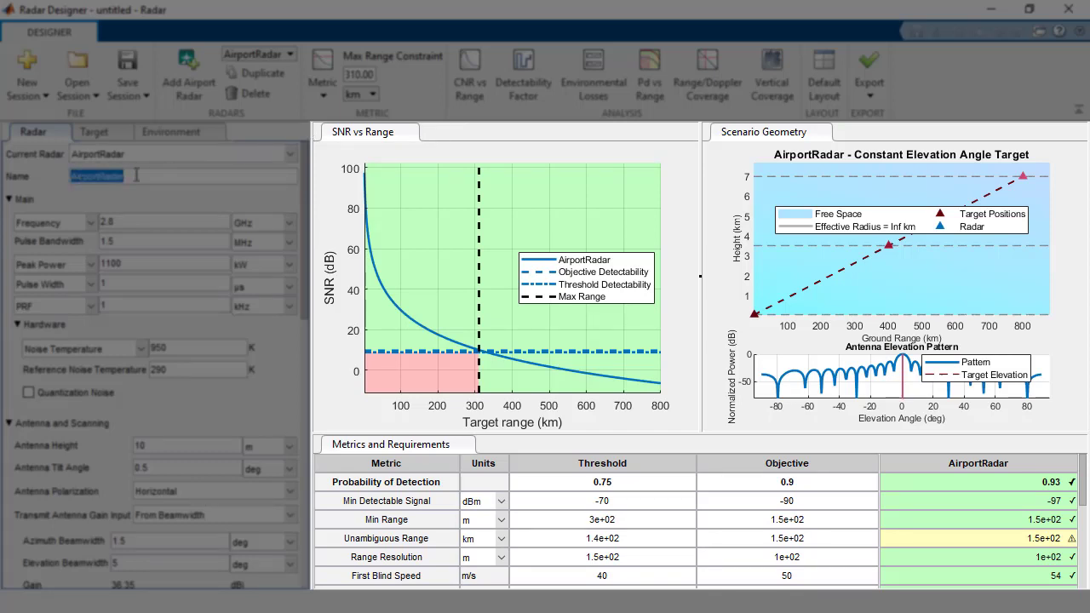
type("X-band surveillance radar")
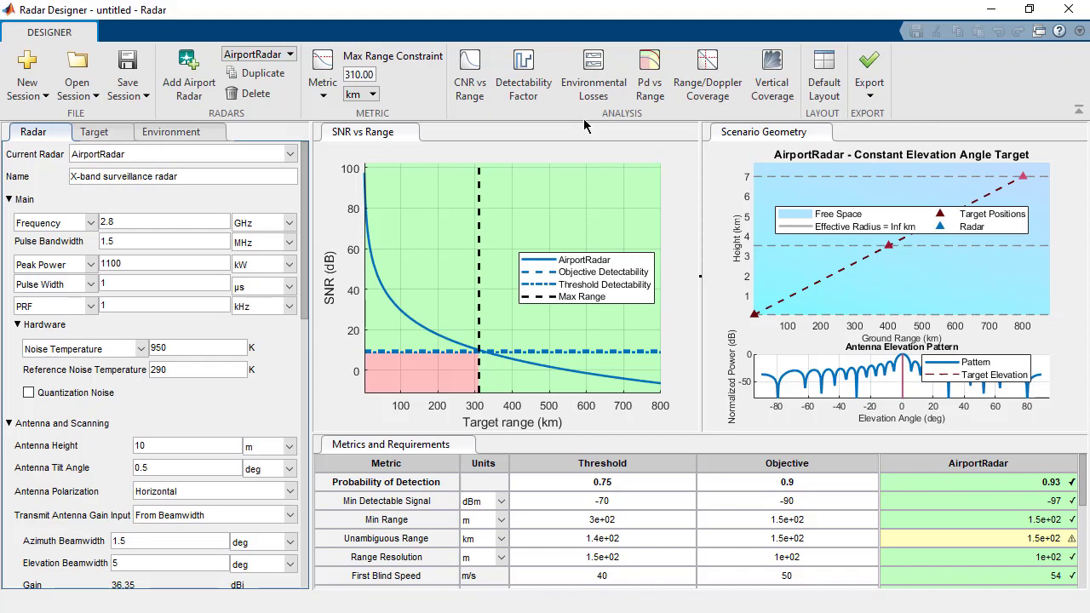
key("Return")
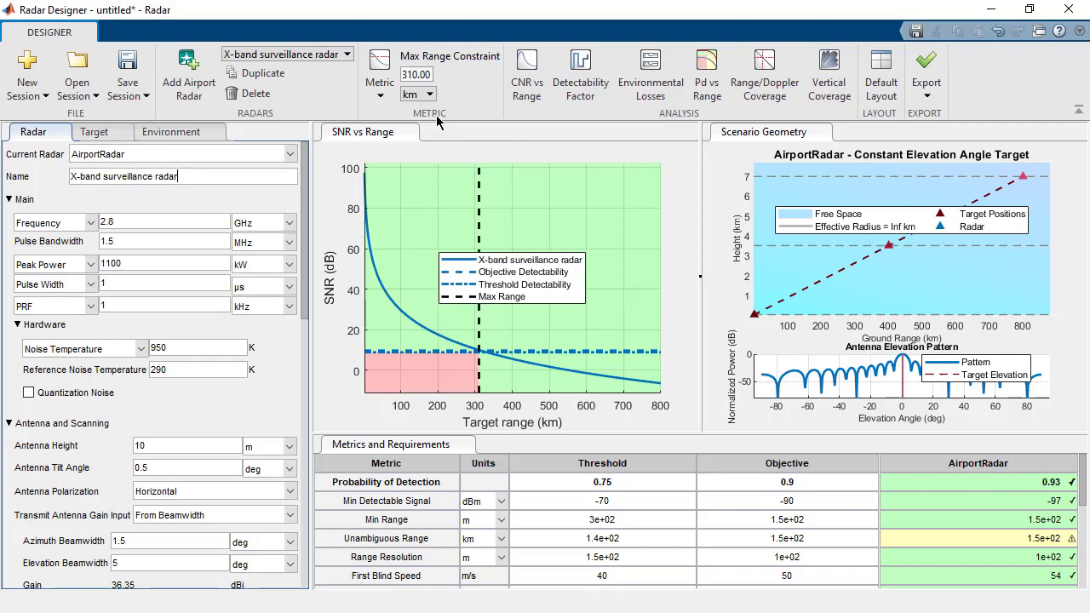
Set the maximum range constraint to 18 km
left_click(426, 75)
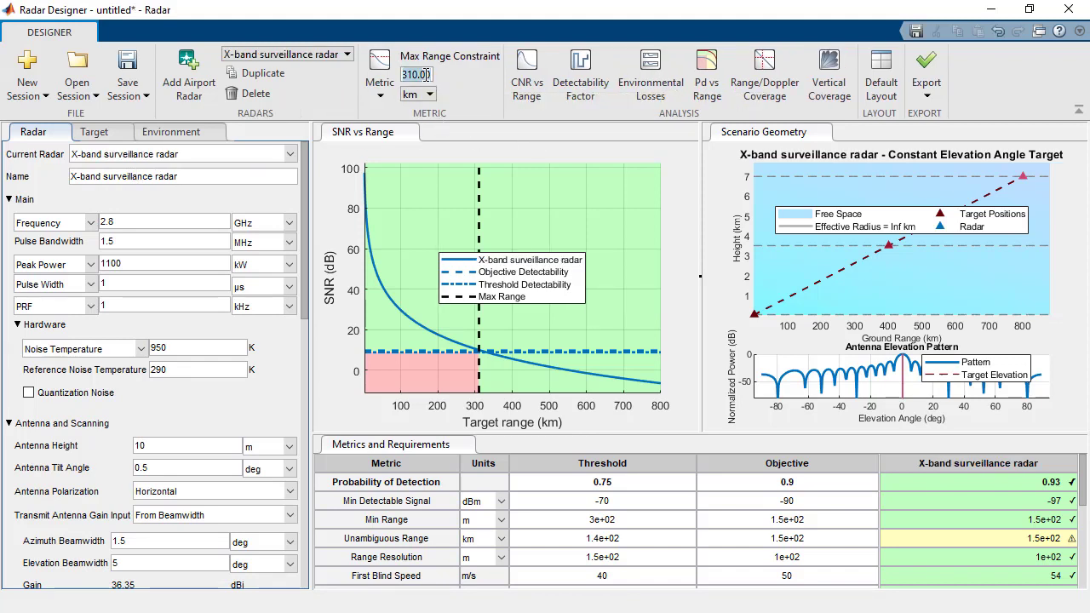
type("18")
key("Return")
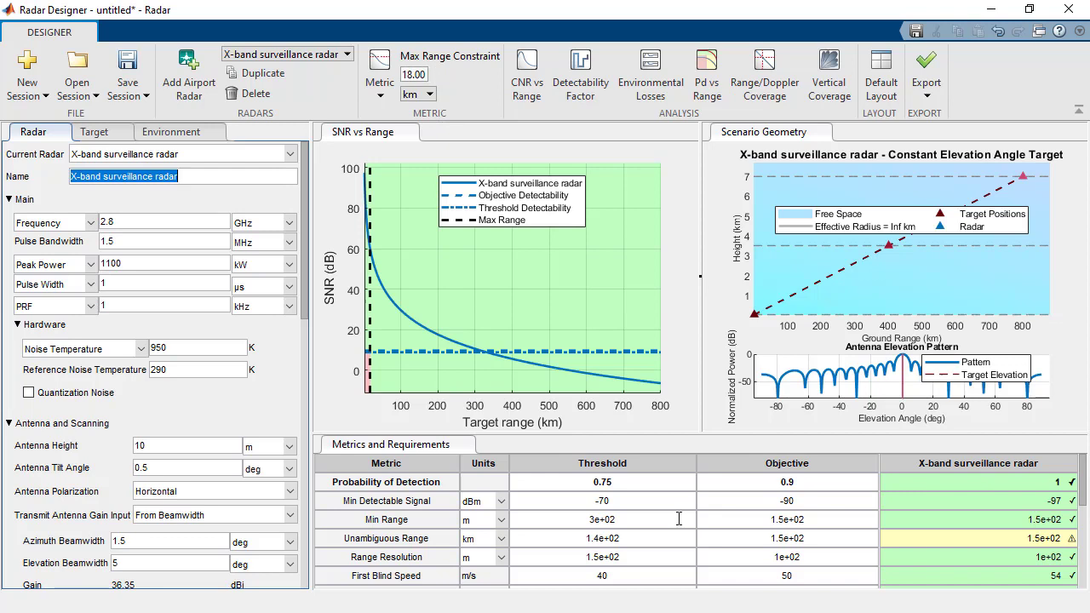
Set the min range requirement to threshold 500 m and objective 300 m, and the unambiguous range to threshold 8 km and objective 18 km
left_click(542, 519)
type("500")
left_click(759, 520)
type("300")
left_click(574, 542)
type("8")
left_click(764, 536)
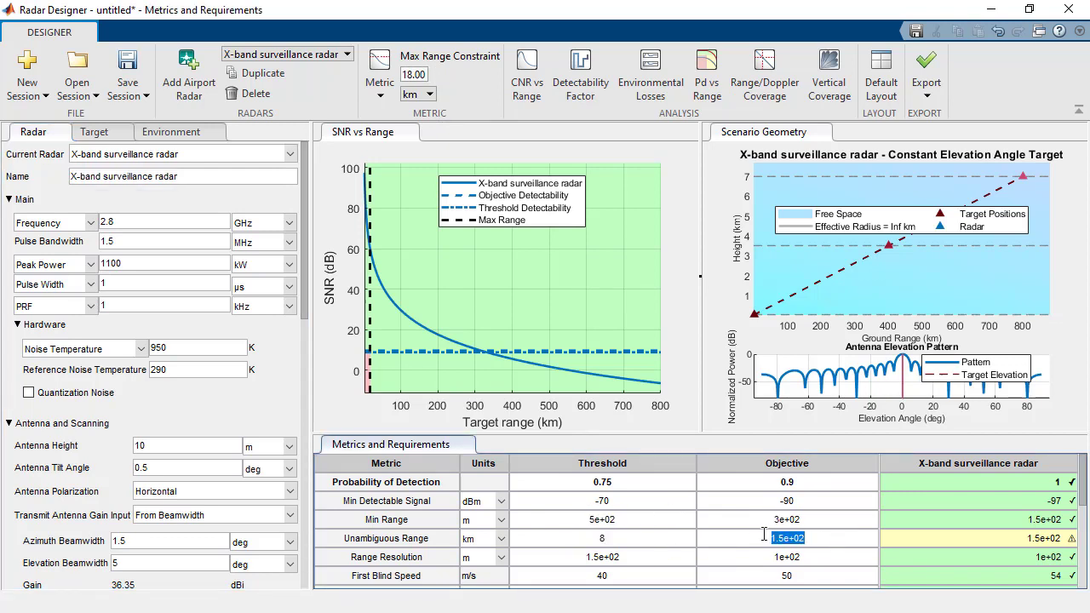
type("18")
Set the range resolution requirement to threshold 50 m and objective 30 m, and the first blind speed to threshold 80 and objective 100 m/s
left_click(766, 551)
type("30")
left_click(589, 563)
type("50")
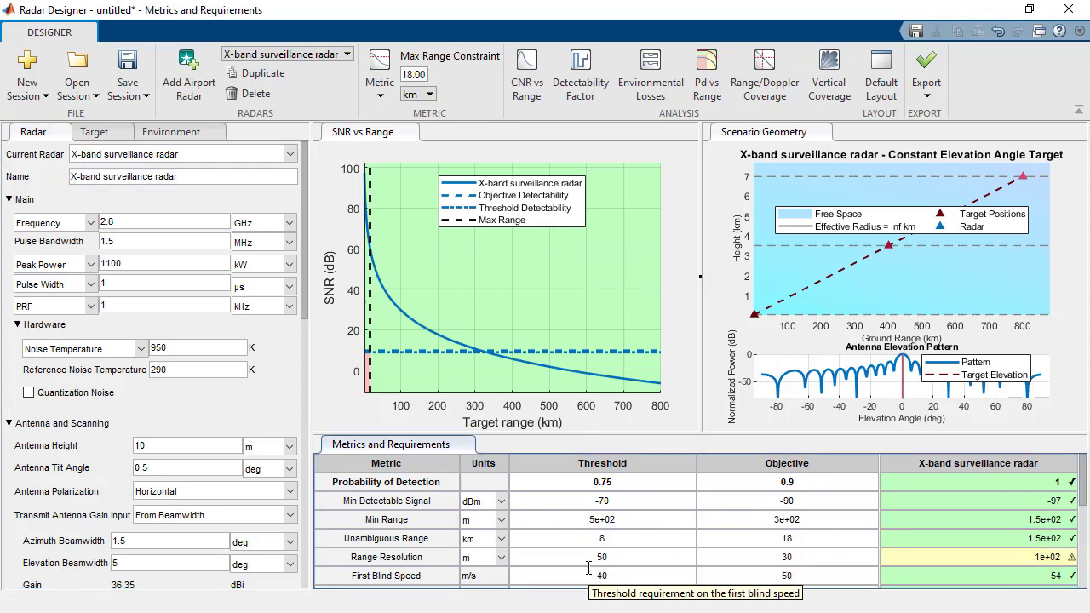
left_click(761, 577)
type("100")
left_click(591, 571)
type("80")
Set the range accuracy requirement to a threshold of 5 m and an objective of 2 m
scroll(649, 529, "down", 3)
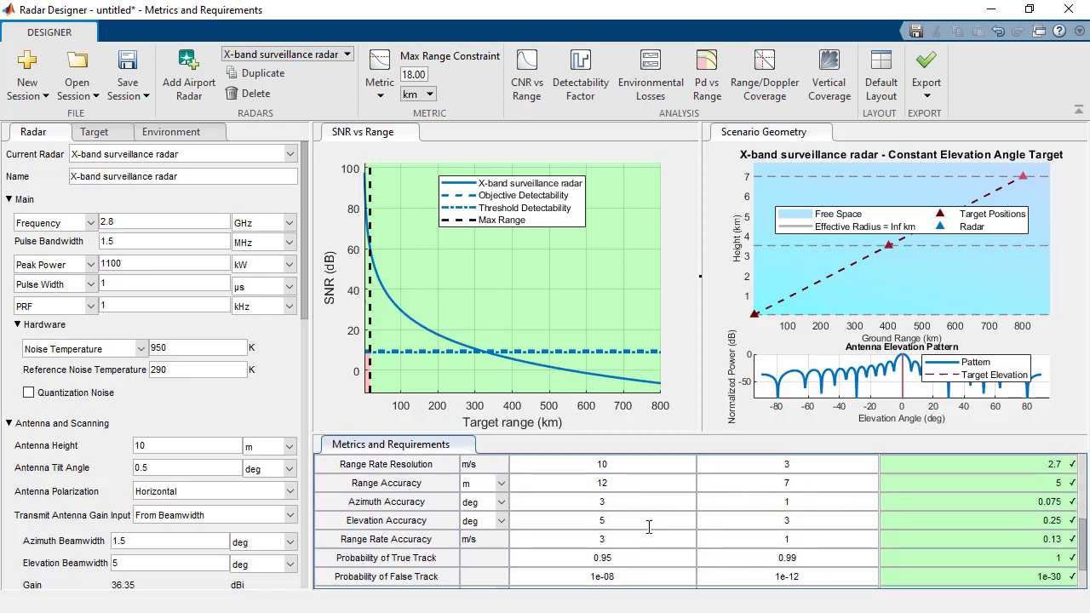
scroll(649, 527, "down", 1)
left_click(779, 468)
type("2")
left_click(594, 475)
type("5")
Set the azimuth accuracy requirement to threshold 0.4 and objective 0.2 deg, and the elevation accuracy to threshold 1 and objective 0.5 deg
left_click(779, 494)
type("0.")
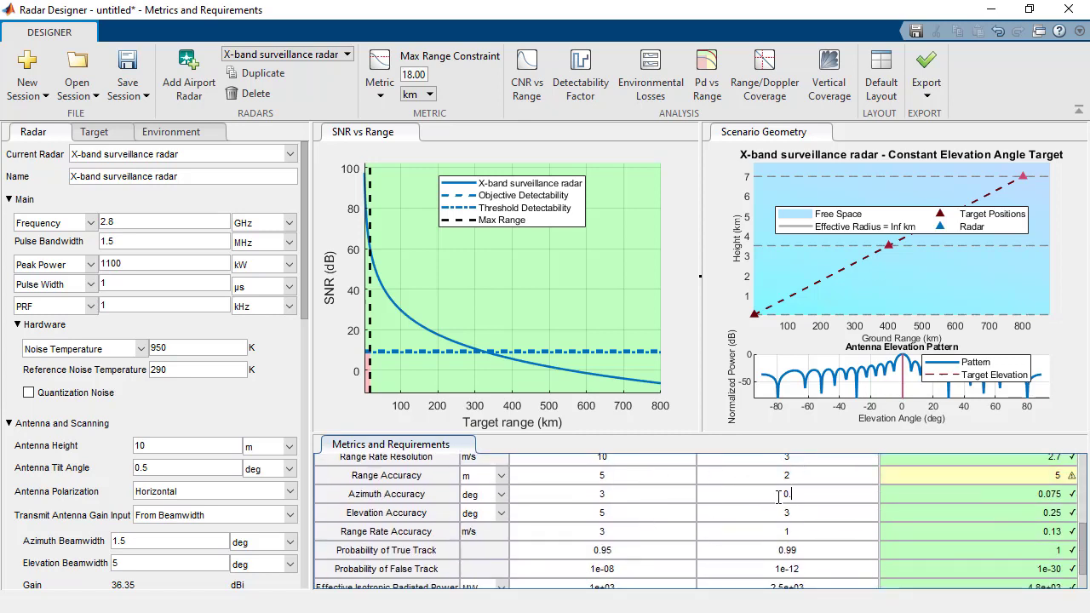
type("2")
left_click(602, 494)
type("0.4")
left_click(785, 512)
type("0.5")
left_click(588, 512)
type("1")
scroll(586, 511, "up", 5)
Set the target's radar cross section to 1 m² and its fluctuation model to Swerling 1
left_click(94, 131)
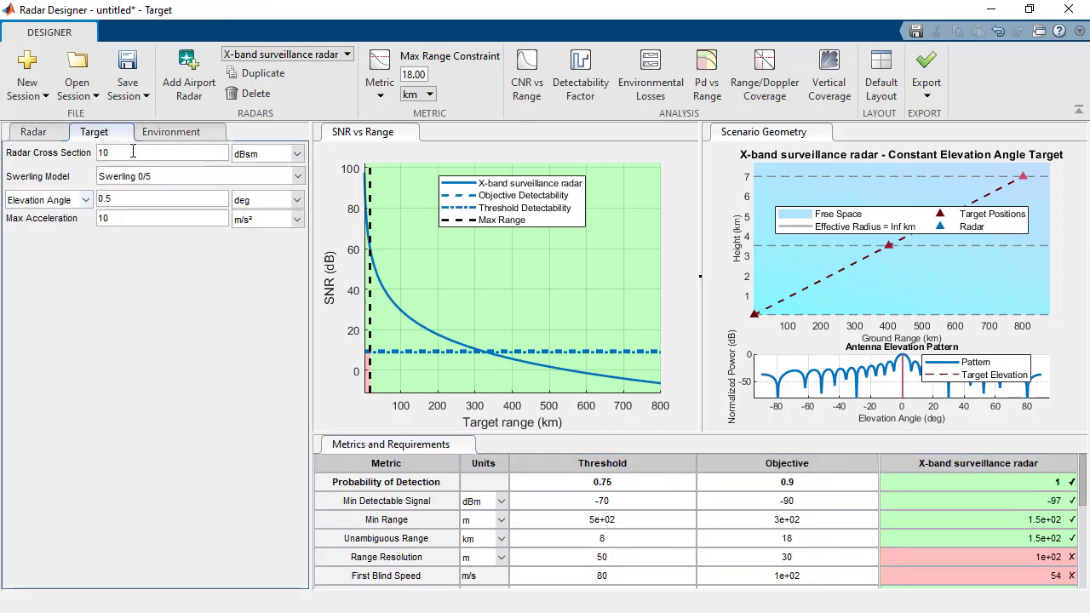
double_click(133, 152)
type("1")
left_click(294, 154)
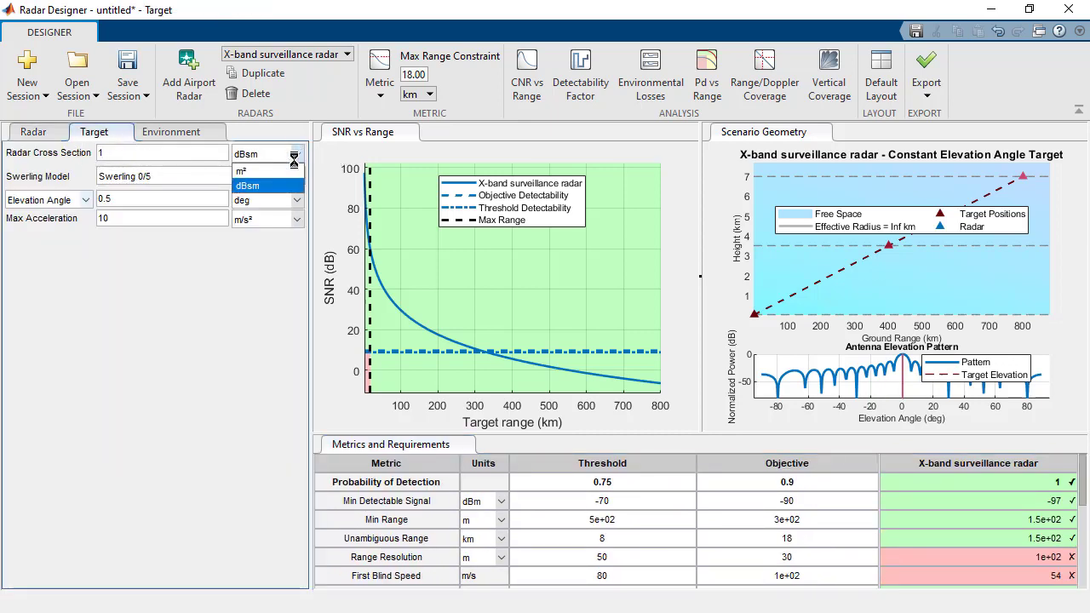
left_click(245, 171)
left_click(297, 176)
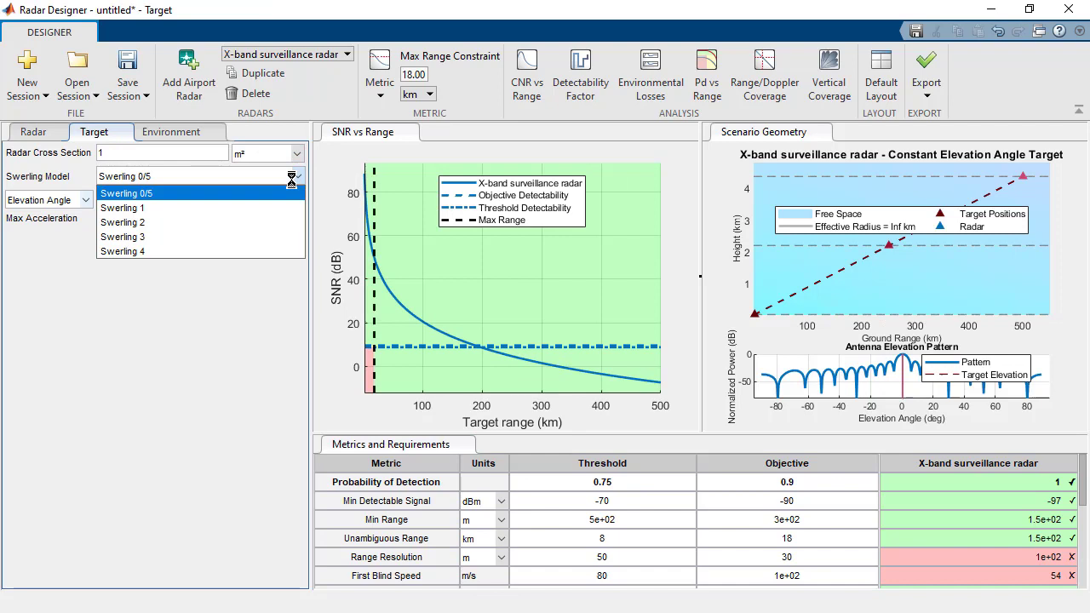
left_click(260, 213)
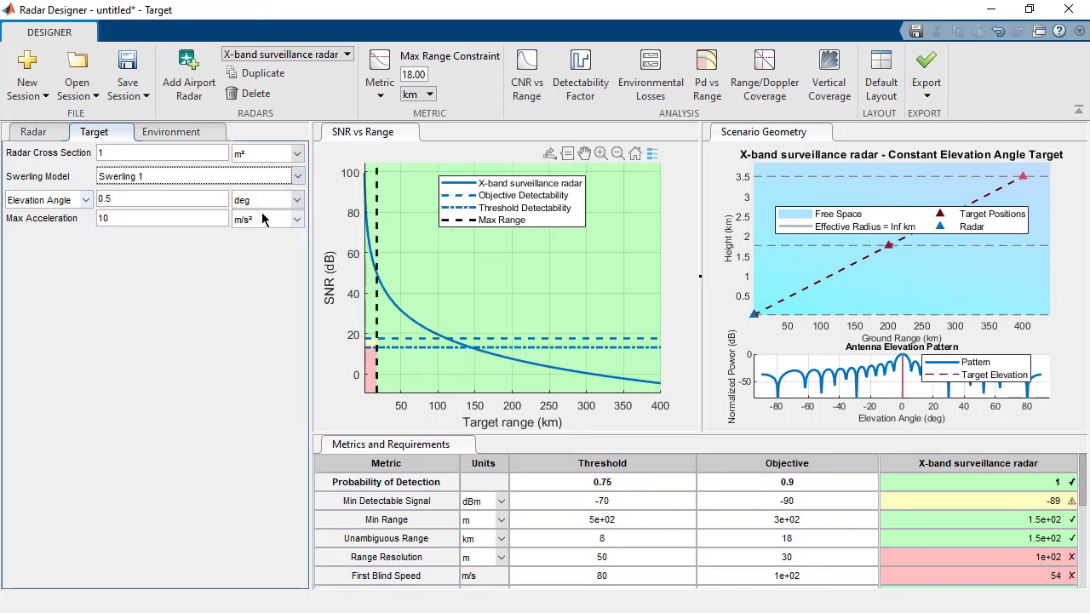
Set the radar's frequency to 9.5 GHz and its pulse bandwidth to 5 MHz
left_click(33, 132)
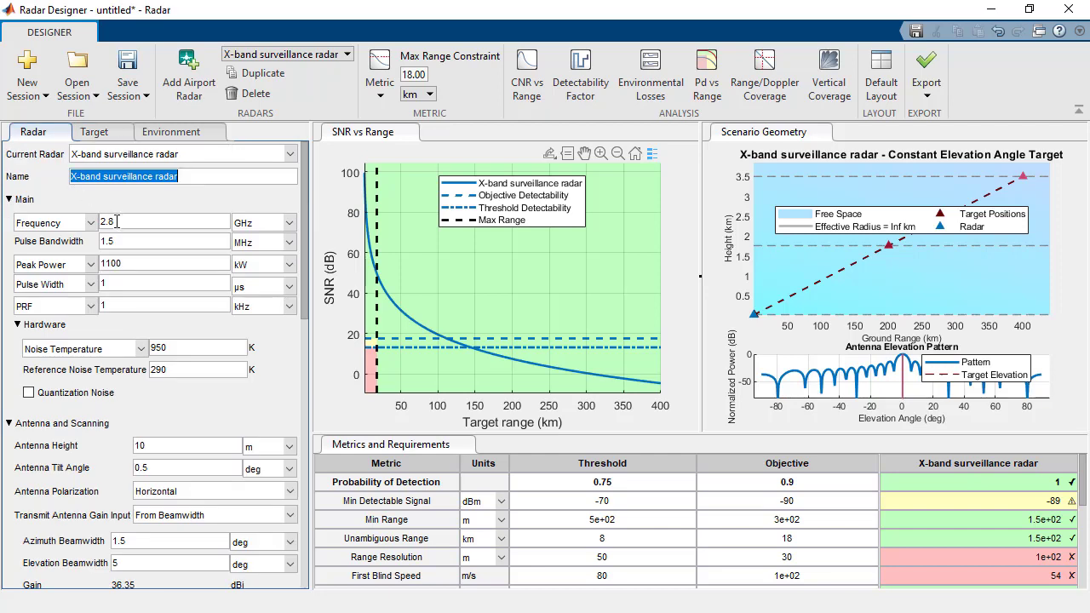
left_click_drag(116, 222, 97, 215)
type("9.5")
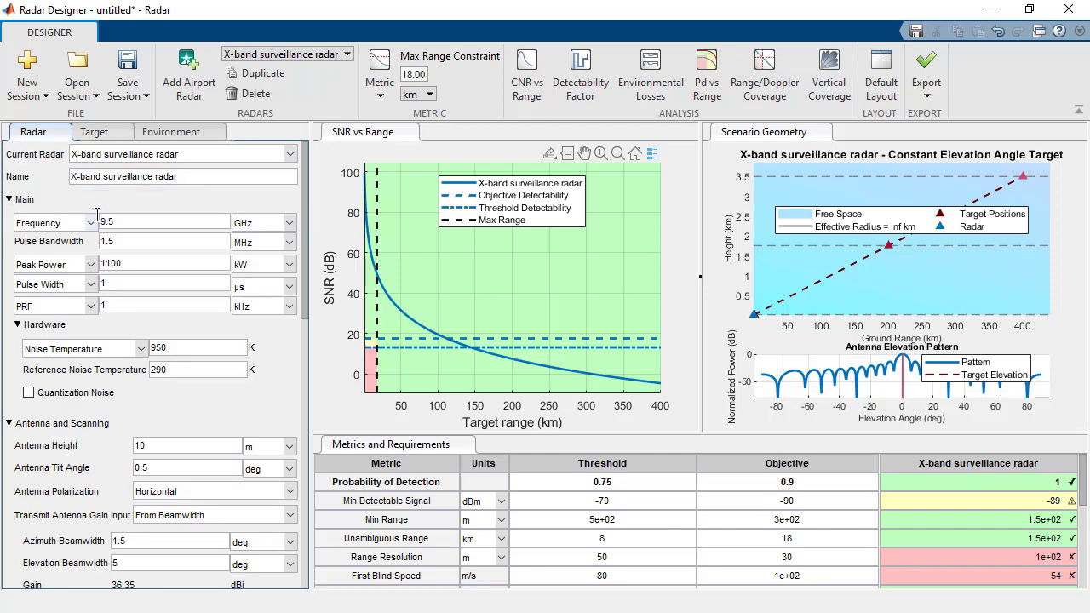
key("Tab")
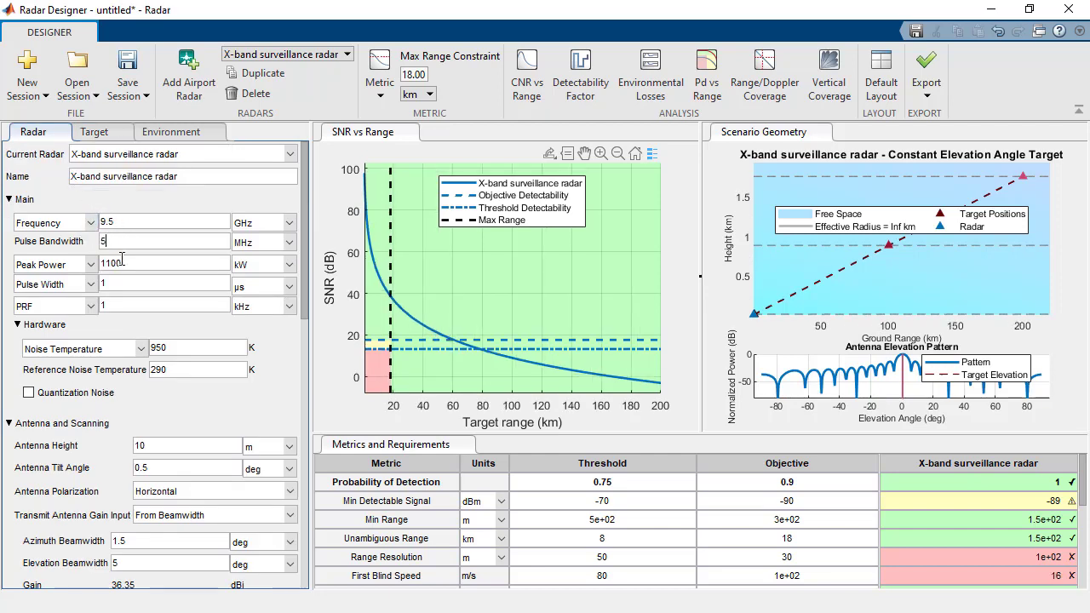
type("5")
Set the radar's peak power to 2 kW
key("Tab")
type("2")
key("Tab")
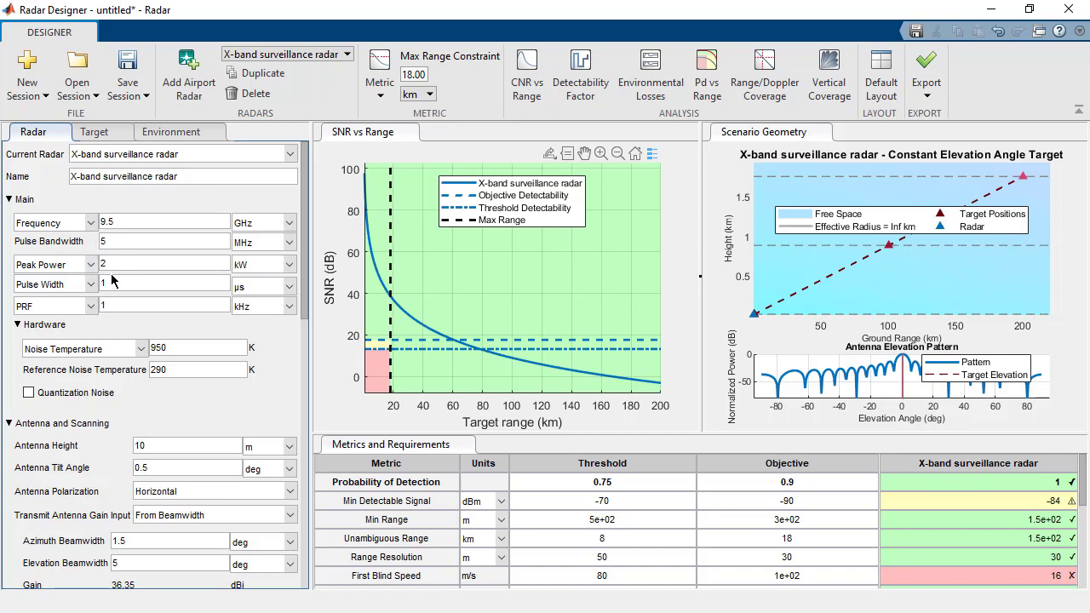
Set the radar's pulse width to 2 µs and its PRF to 7 kHz
type("2")
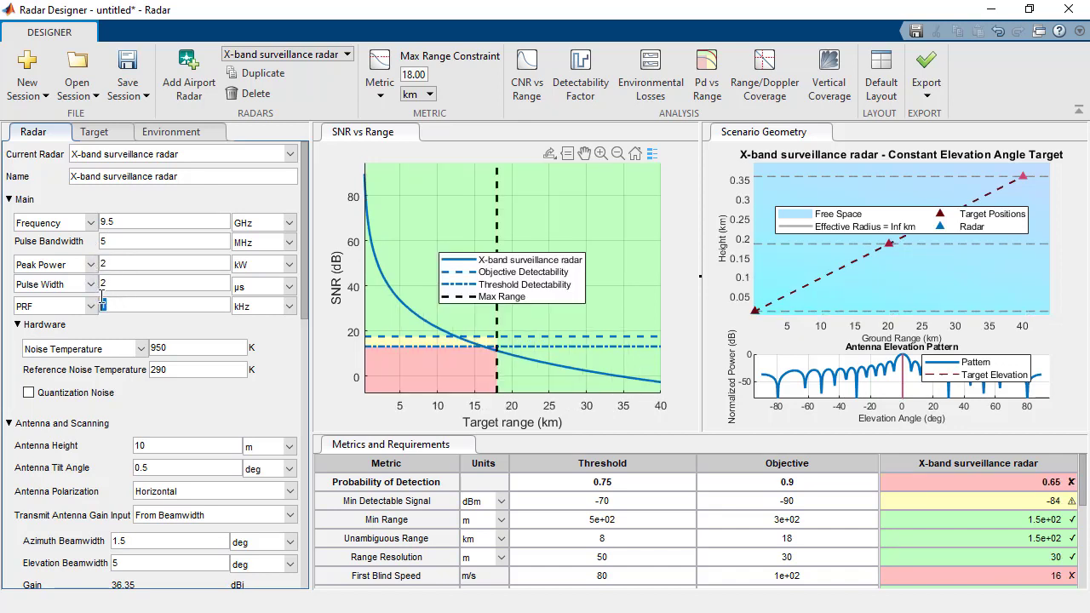
key("Tab")
type("7")
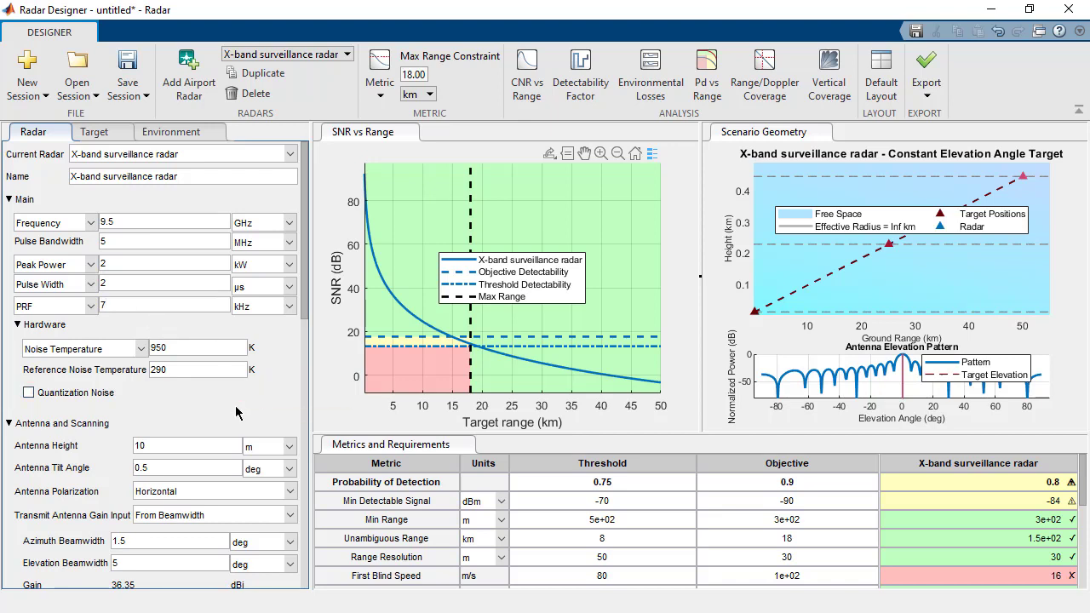
left_click(234, 405)
Set the antenna's azimuth beamwidth to 2 deg and its elevation beamwidth to 6 deg
scroll(232, 400, "down", 1)
scroll(232, 404, "down", 4)
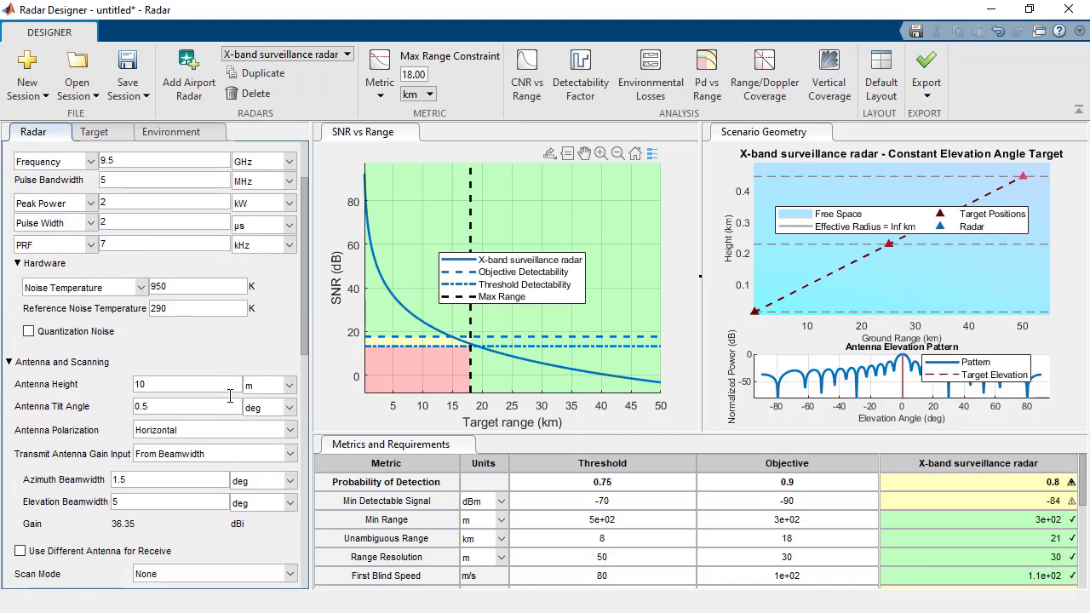
scroll(233, 405, "down", 2)
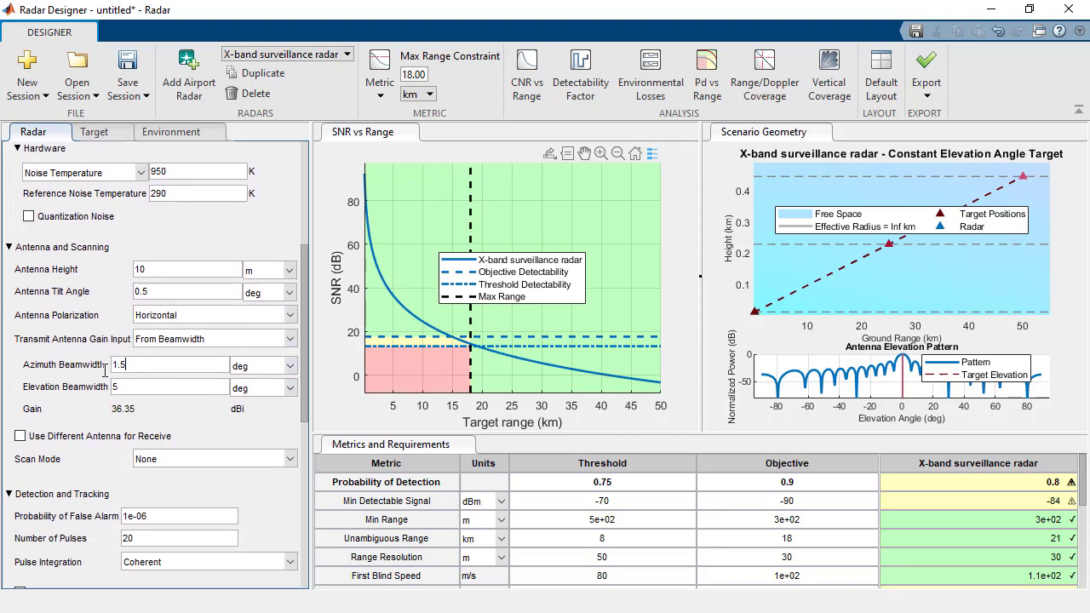
left_click_drag(160, 364, 100, 364)
type("2")
left_click_drag(124, 385, 95, 383)
type("6")
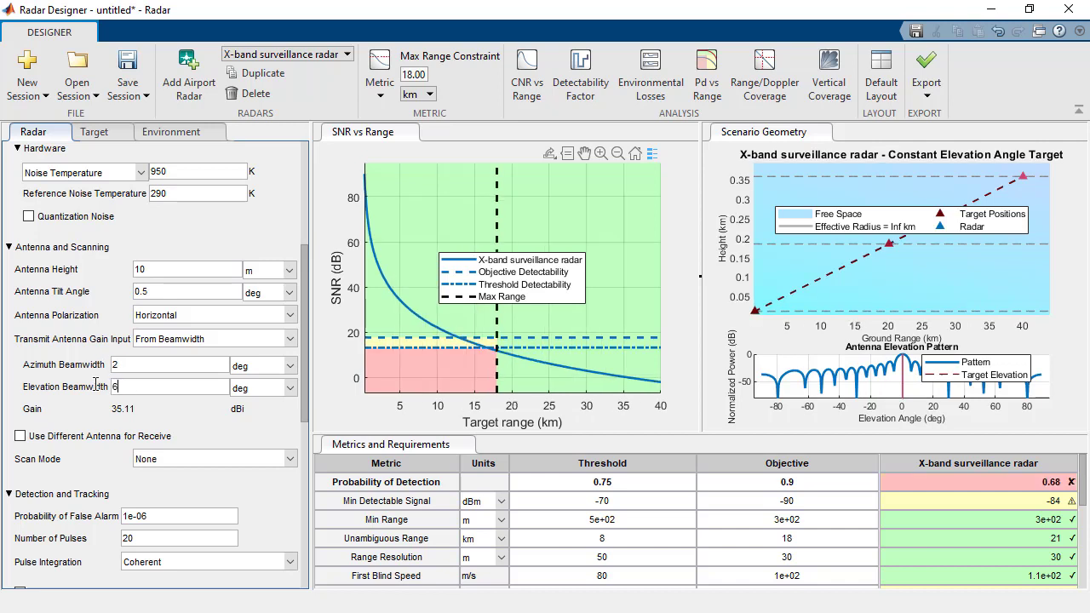
Set the antenna's scan mode to Mechanical and the upper elevation scan limit to 60 deg
left_click(288, 459)
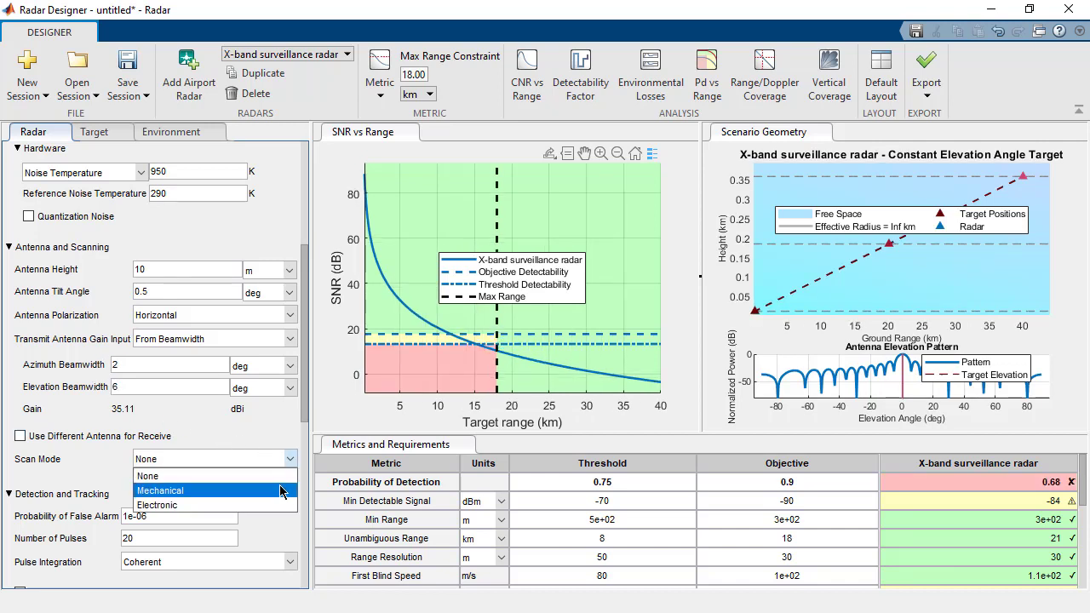
left_click(280, 484)
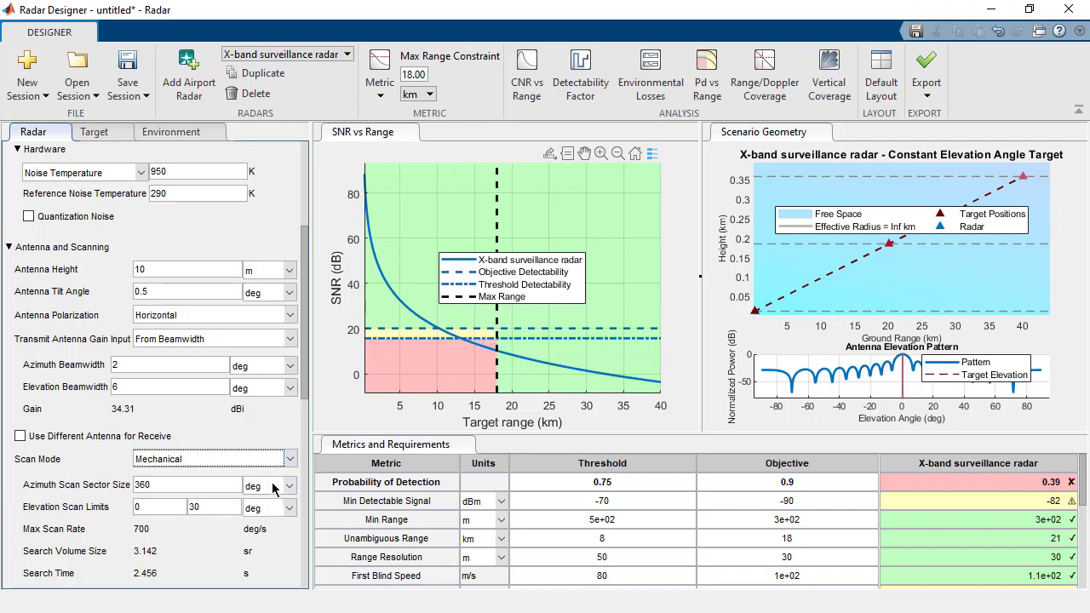
scroll(228, 476, "down", 3)
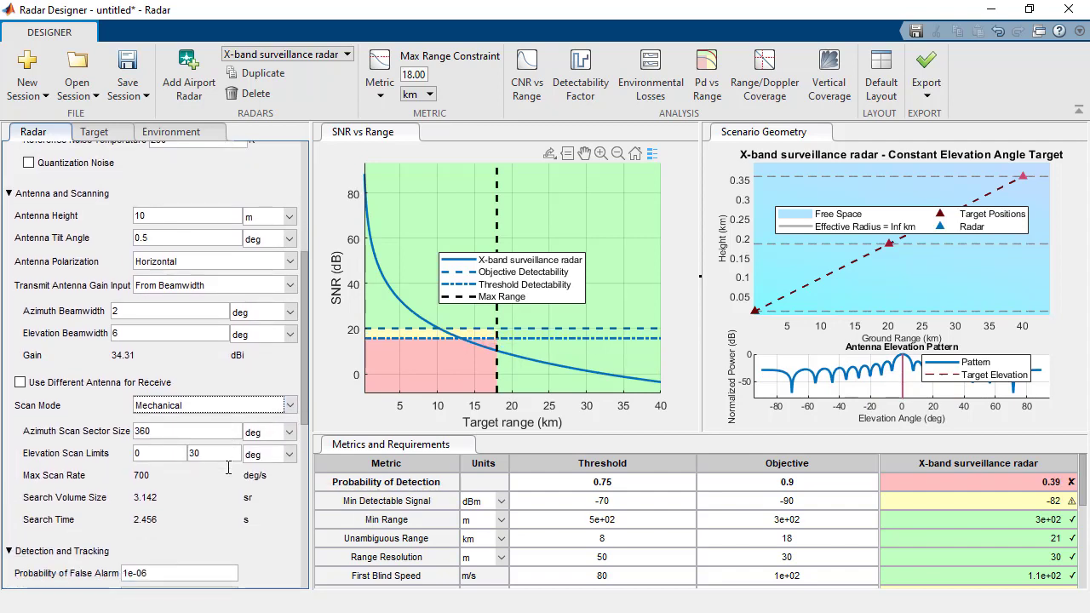
double_click(217, 450)
type("60")
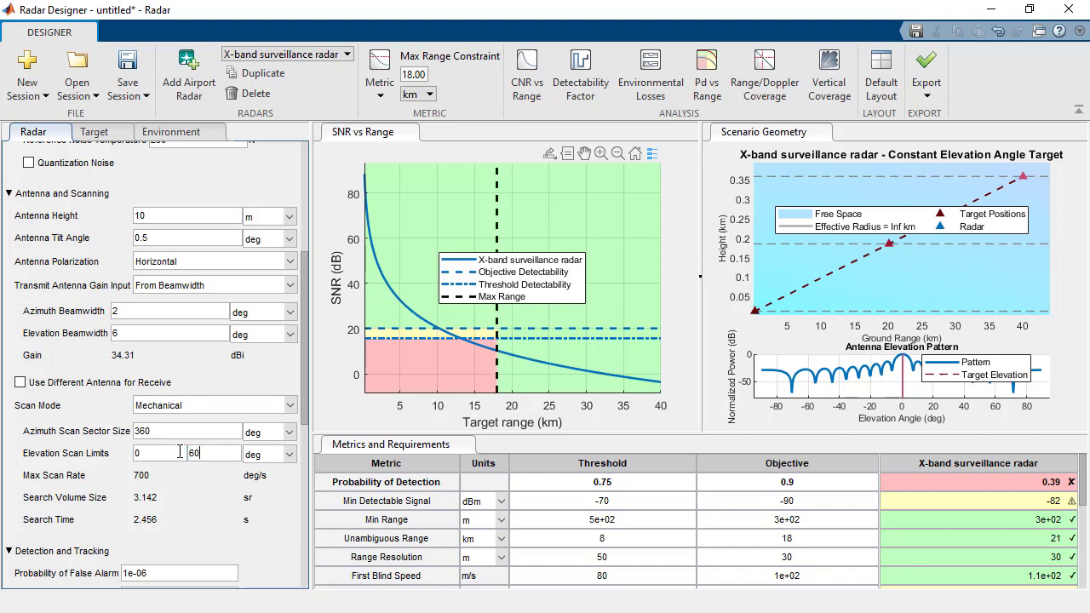
left_click(200, 478)
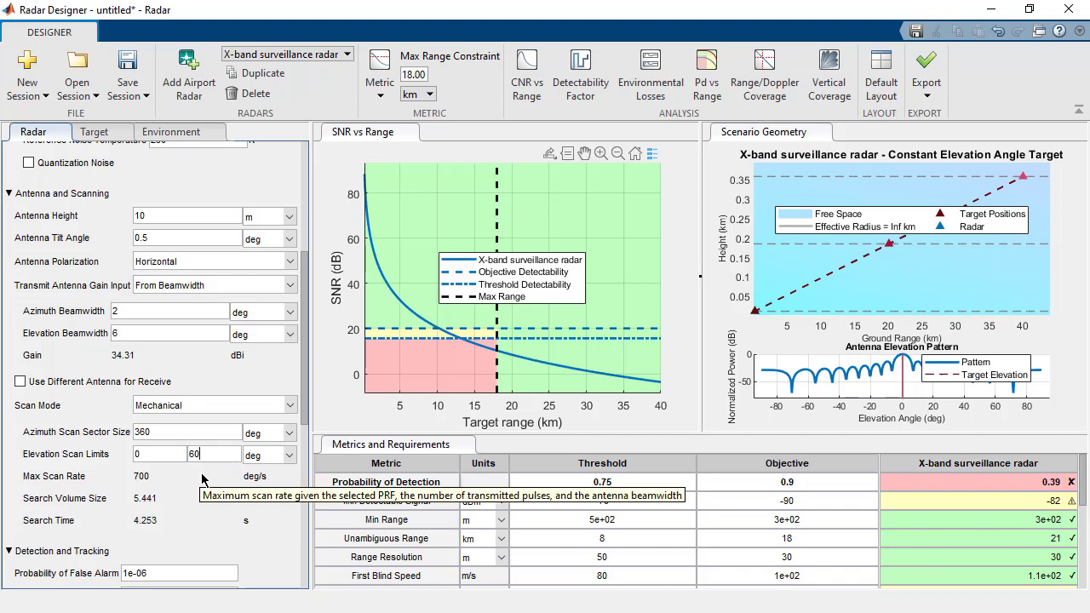
In the detection and tracking settings, set the number of pulses to 100 and disable Constant False Alarm Rate (CFAR)
scroll(202, 477, "down", 5)
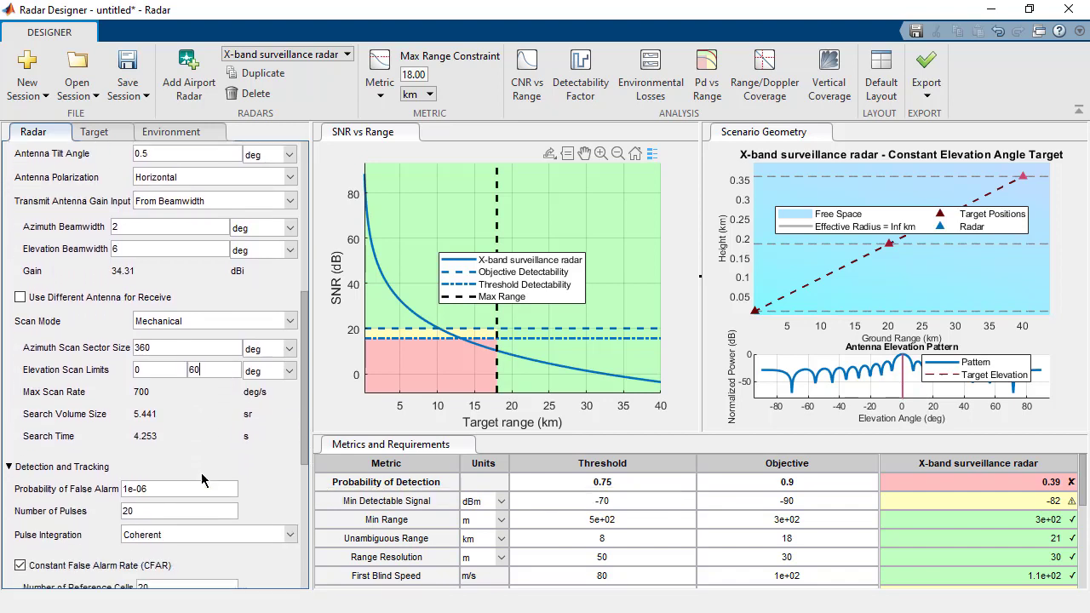
scroll(201, 473, "down", 3)
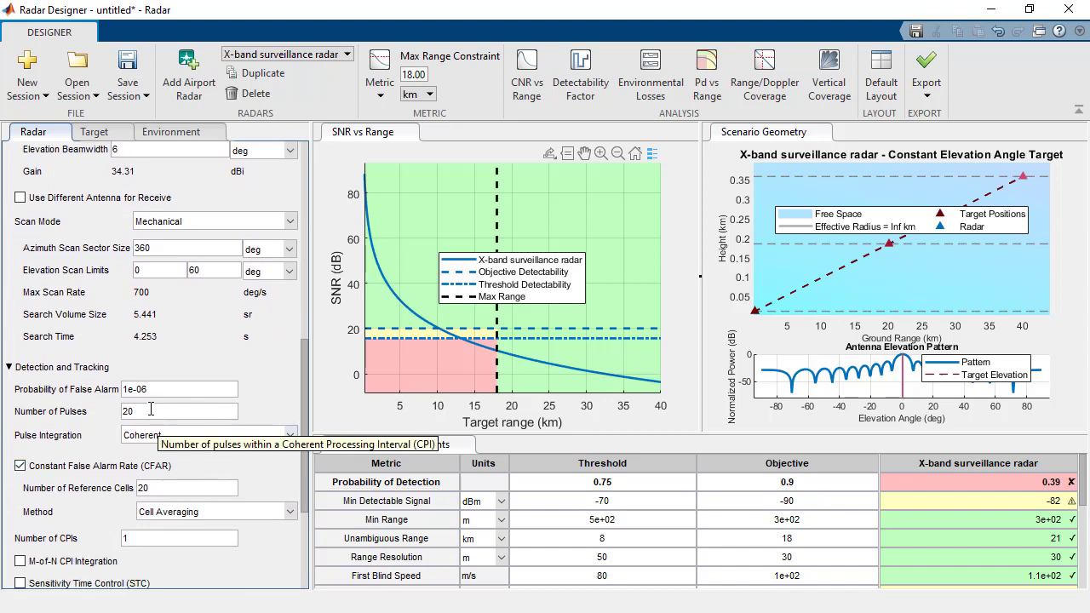
left_click_drag(149, 411, 114, 411)
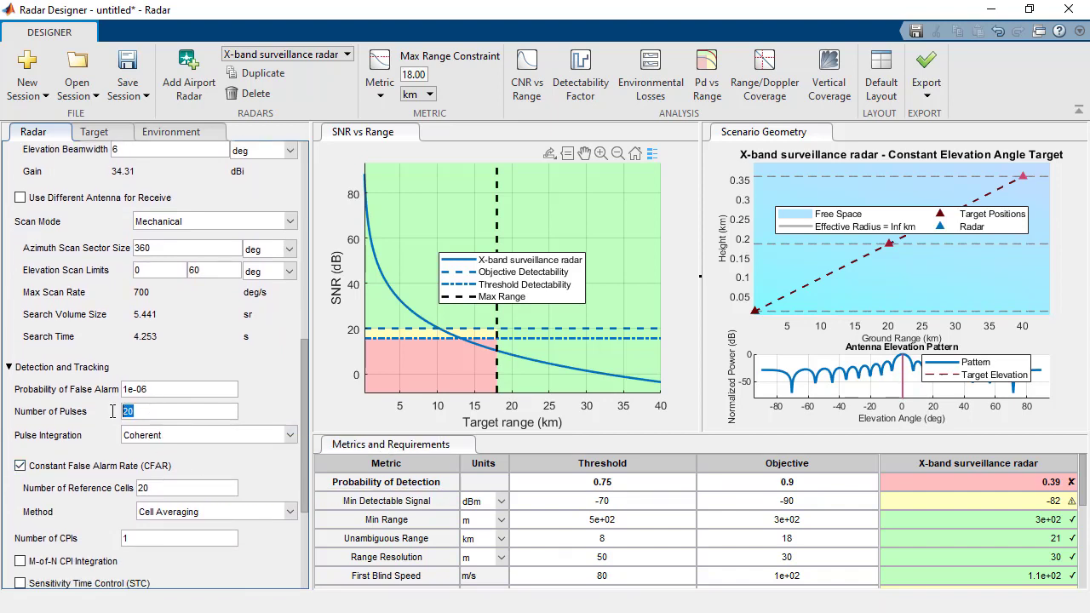
type("100")
key("Return")
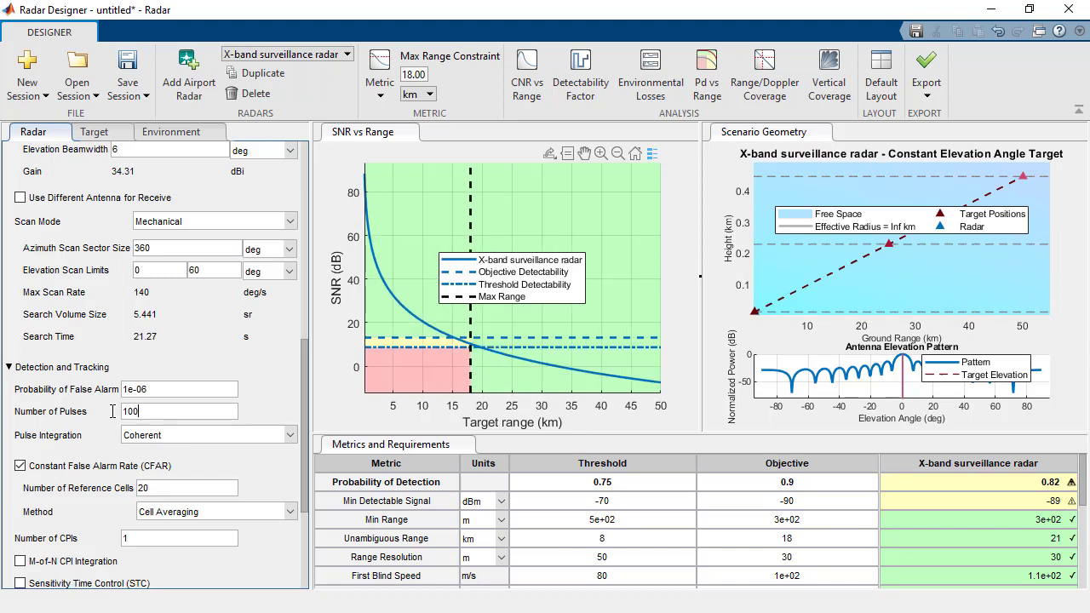
left_click(19, 467)
scroll(18, 477, "down", 1)
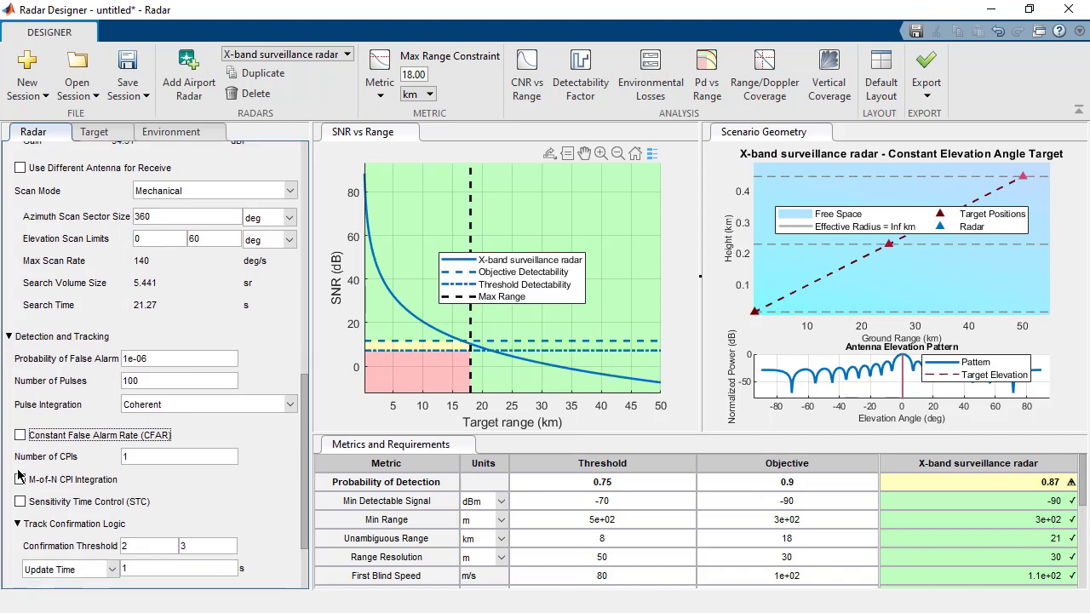
Set the radar's eclipsing loss to Statistical Loss and its custom loss to 5 dB, and review the enlarged metrics table before restoring the layout
scroll(18, 477, "down", 2)
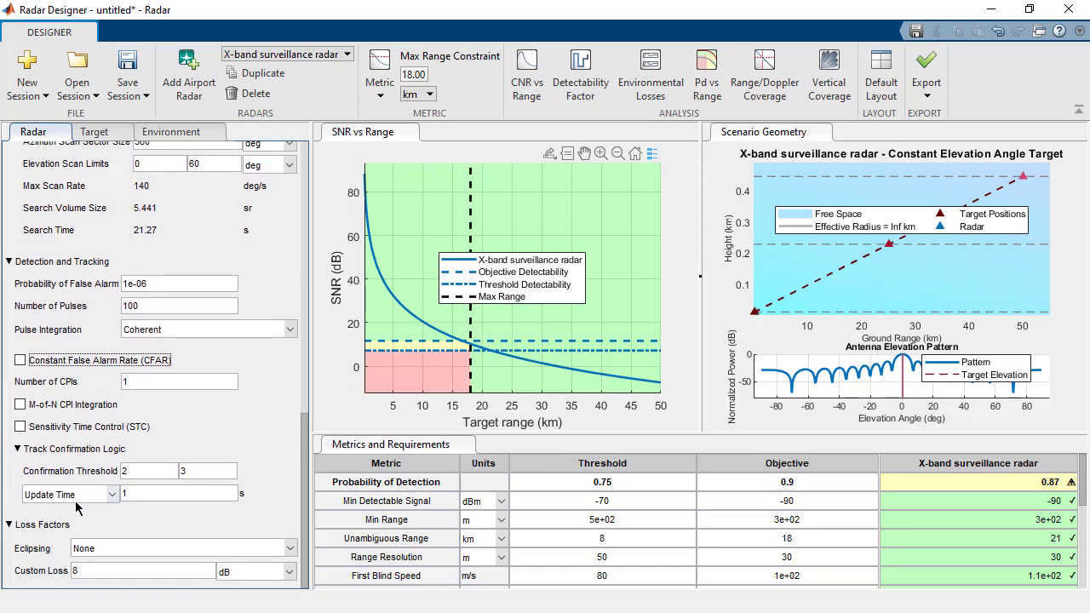
left_click(166, 548)
left_click(157, 591)
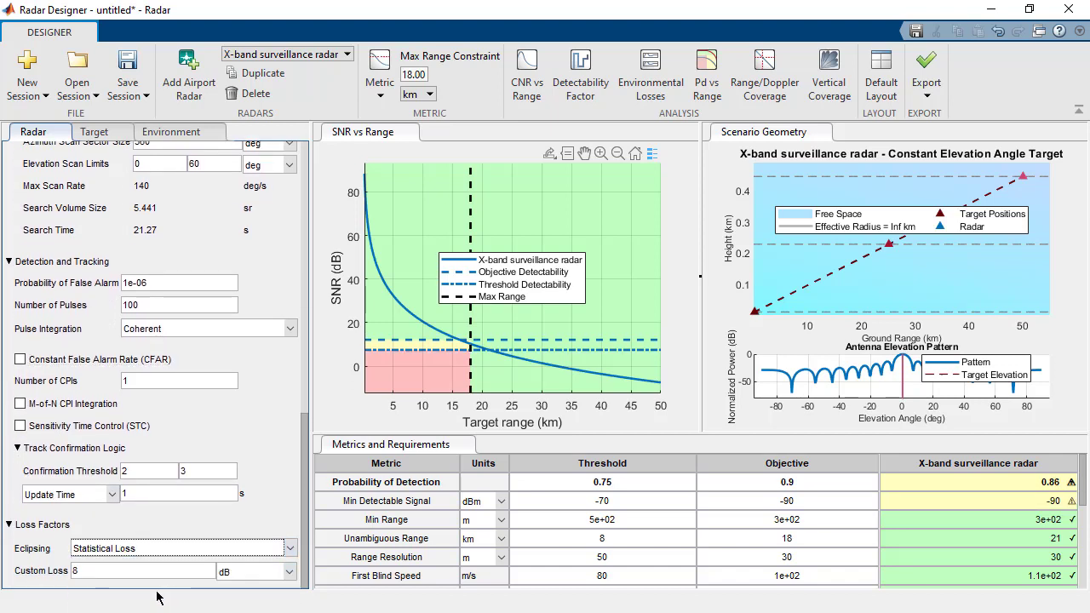
double_click(73, 570)
type("5")
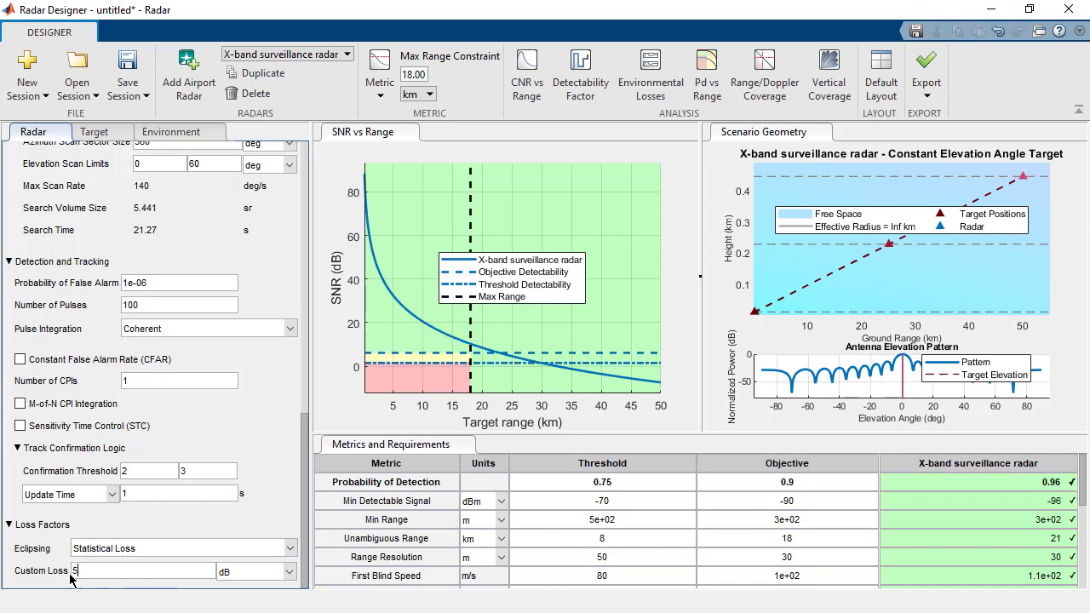
key("Return")
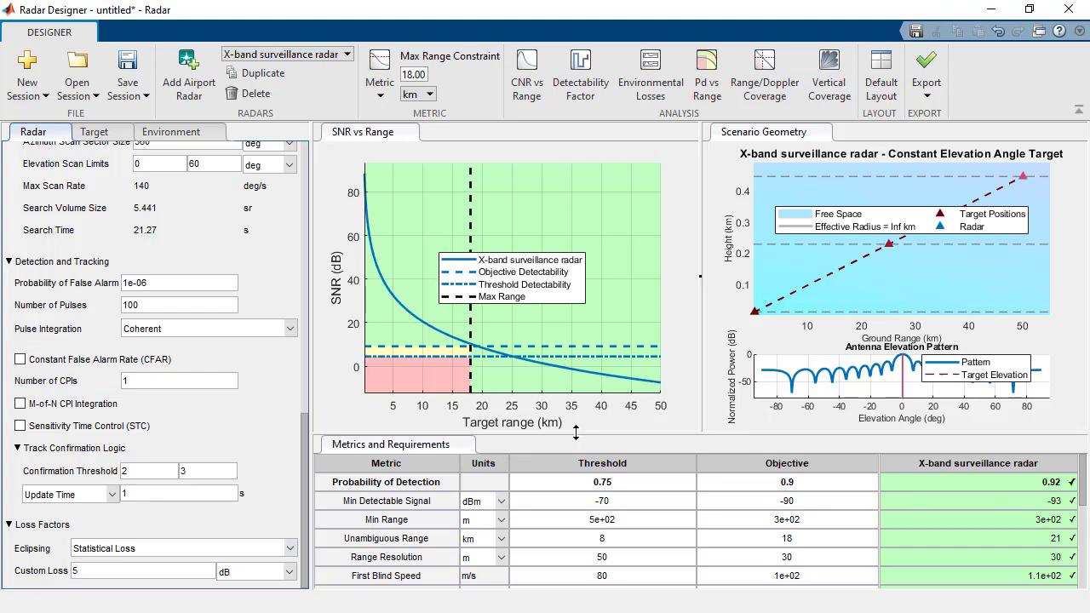
left_click_drag(576, 433, 579, 299)
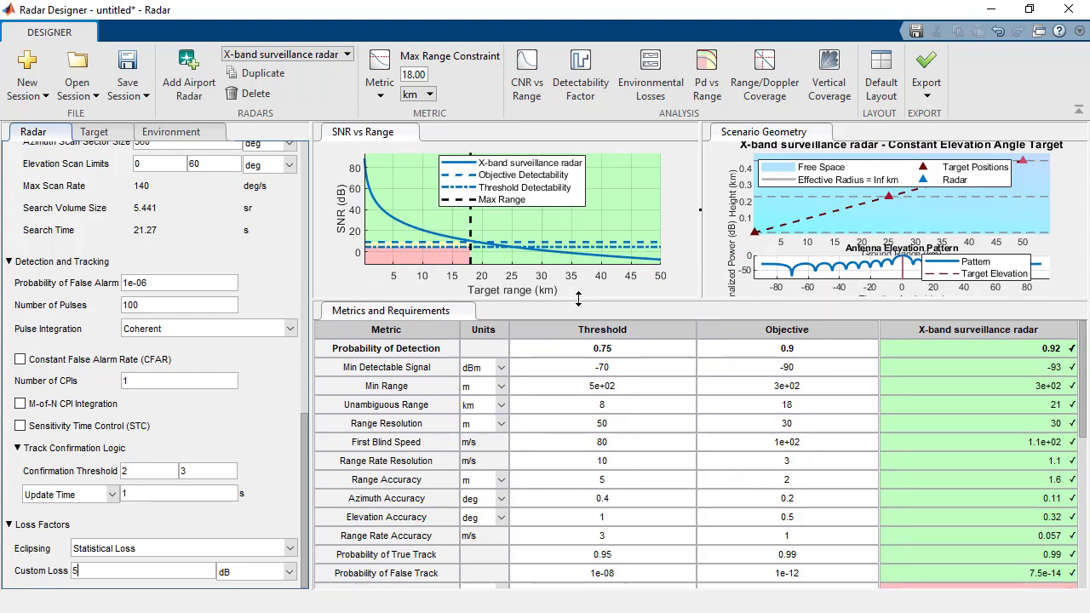
left_click(882, 90)
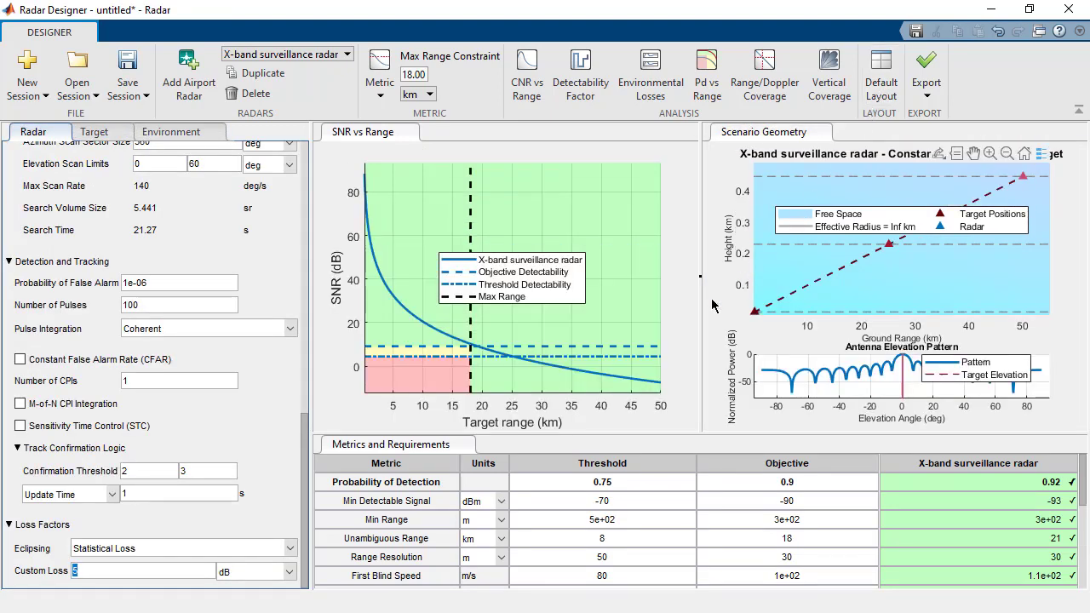
Add rain precipitation with a 20 km range extent and a 16 mm/hr rain rate, and plot the environmental losses
left_click(211, 139)
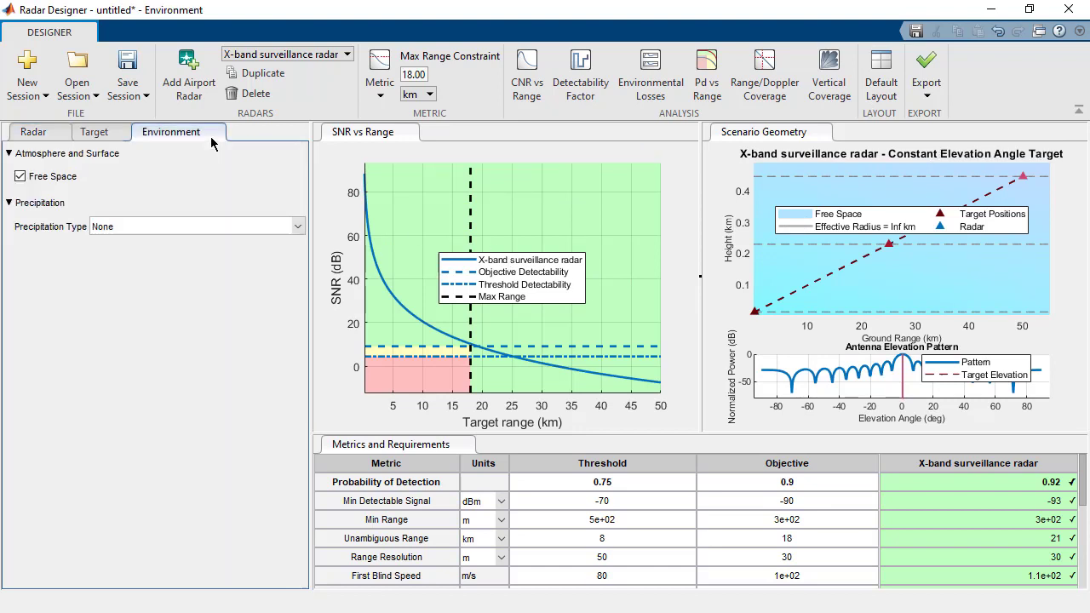
left_click(298, 226)
left_click(277, 260)
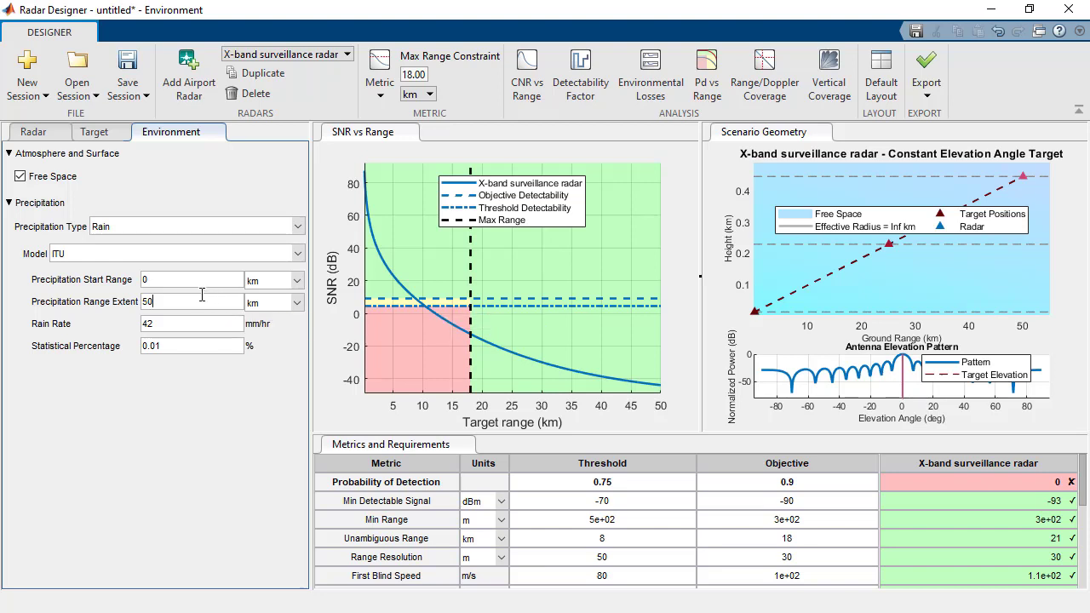
double_click(170, 303)
type("20")
key("Tab")
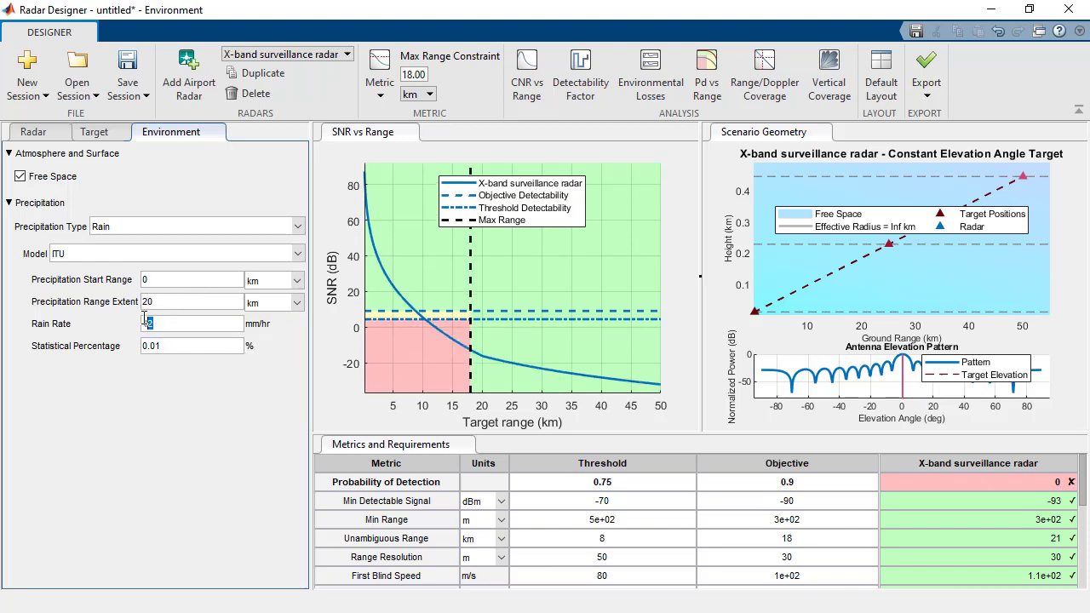
type("16")
key("Return")
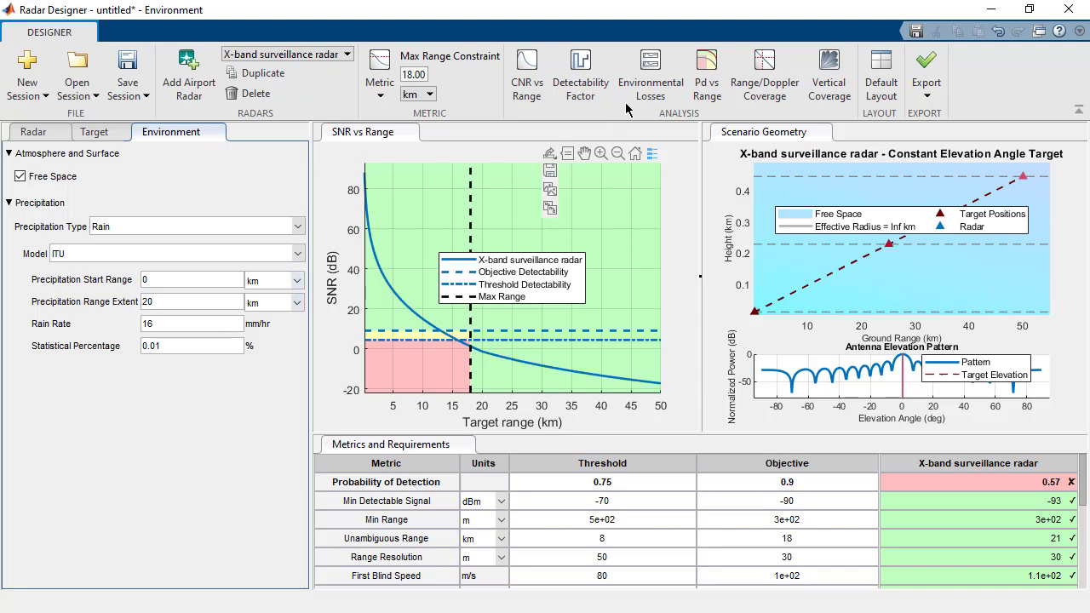
left_click(651, 86)
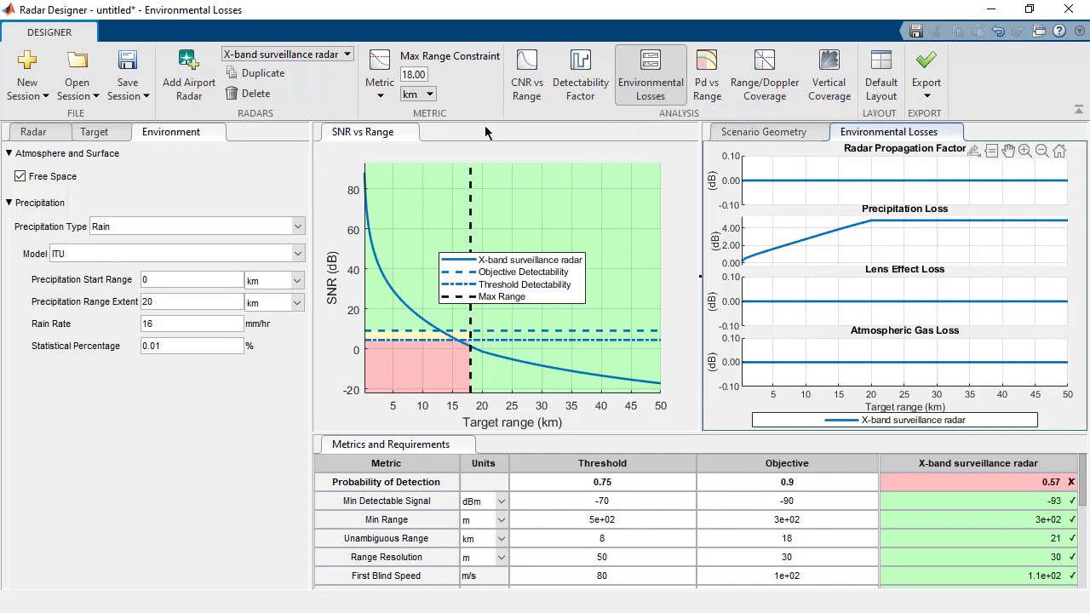
Duplicate the radar and give the copy 3 CPIs with M-of-N CPI integration requiring detection in 2 CPIs, enlarging the metrics table to compare
left_click(262, 74)
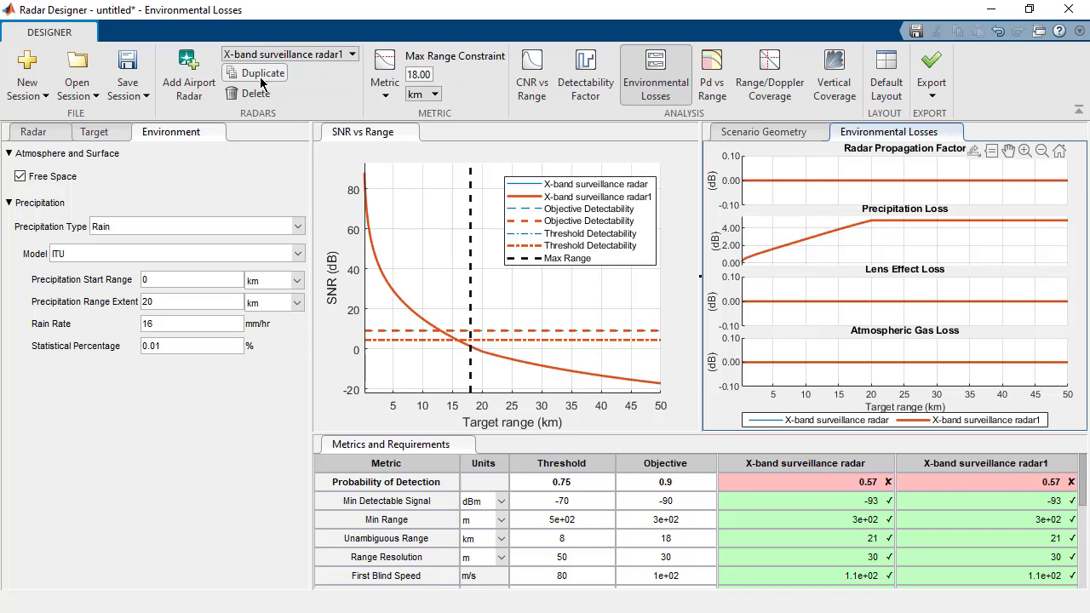
left_click(53, 137)
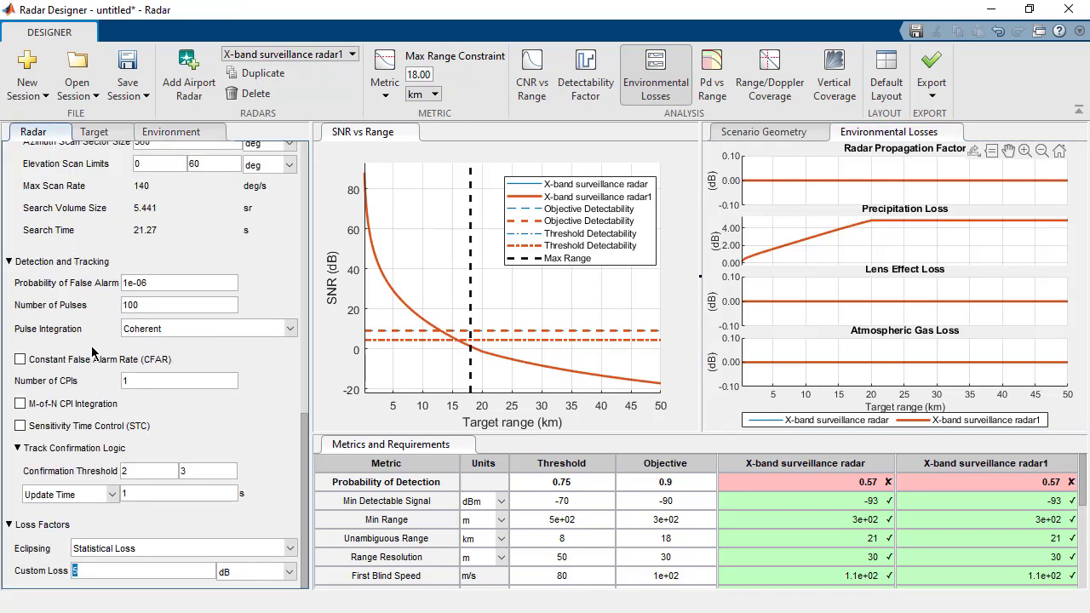
left_click(126, 375)
type("3")
left_click(19, 404)
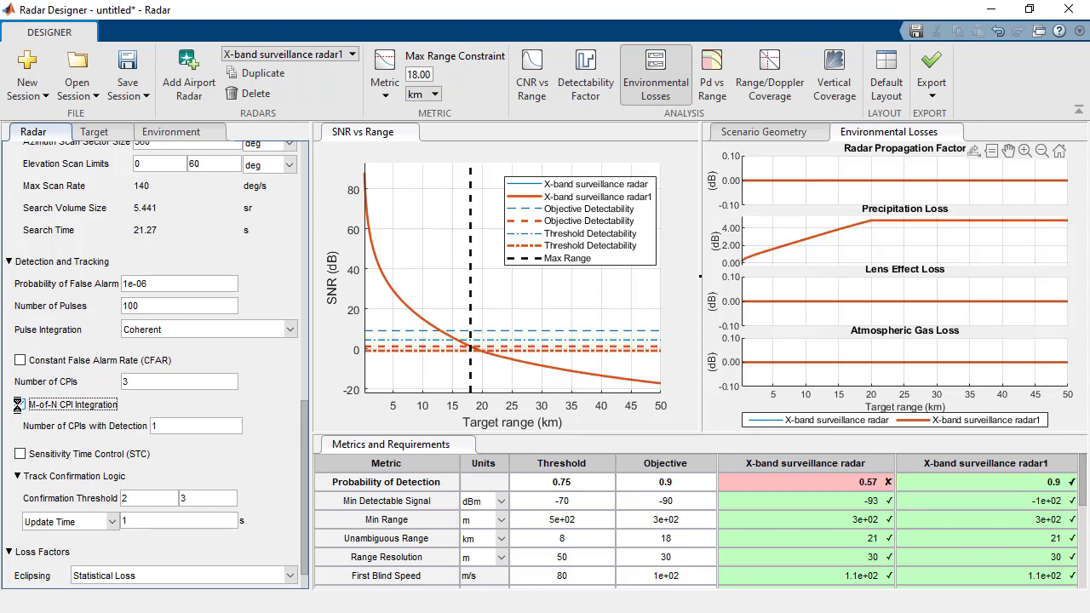
double_click(154, 425)
type("2")
key("Return")
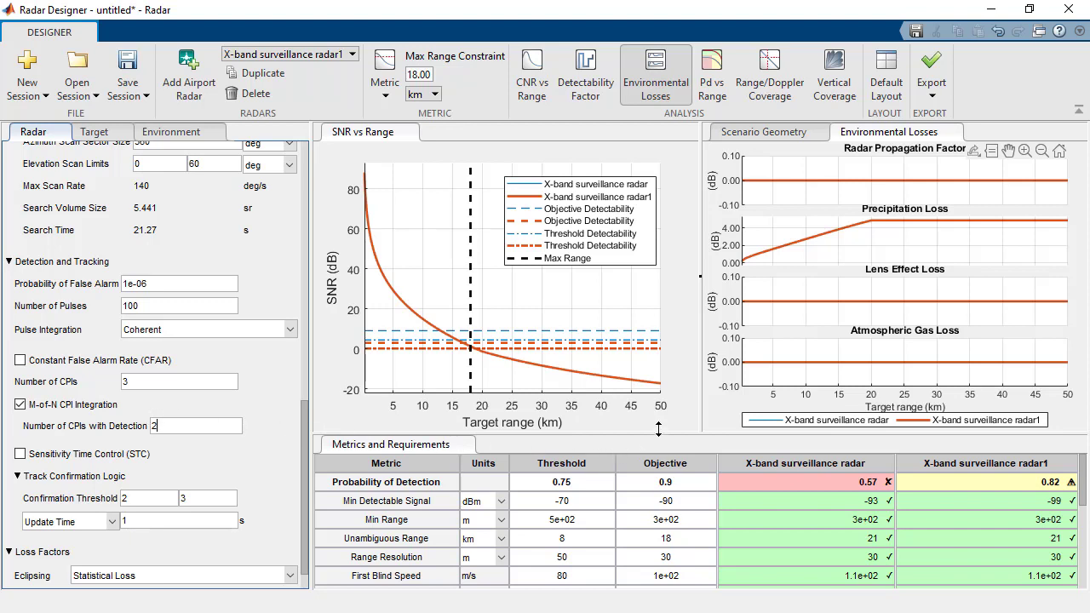
left_click_drag(657, 433, 671, 361)
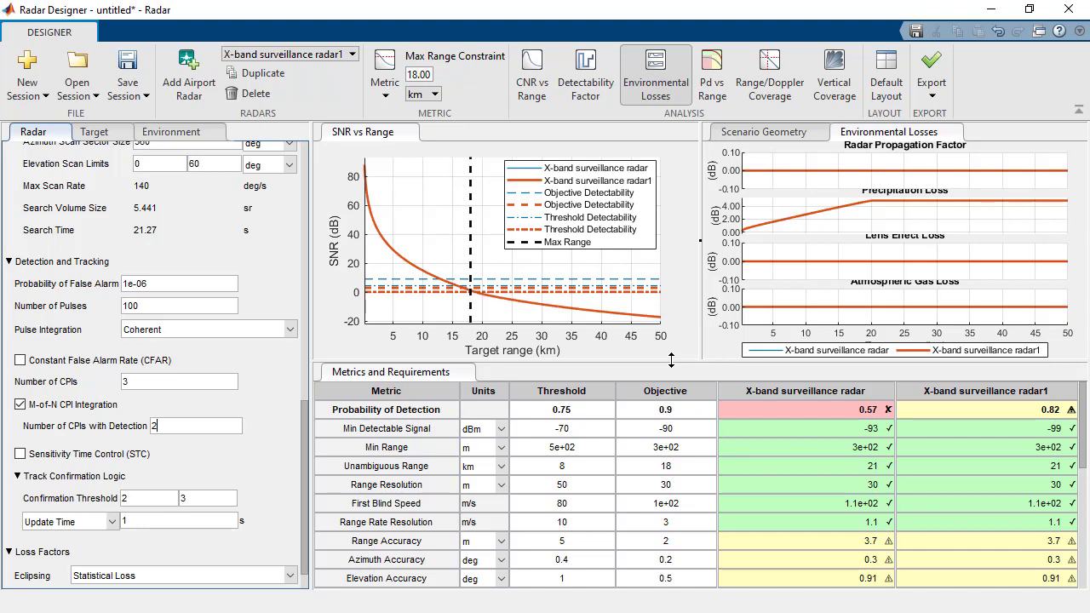
Delete the original X-band surveillance radar, keeping the duplicate, and shrink the metrics table again
left_click(290, 54)
left_click(272, 67)
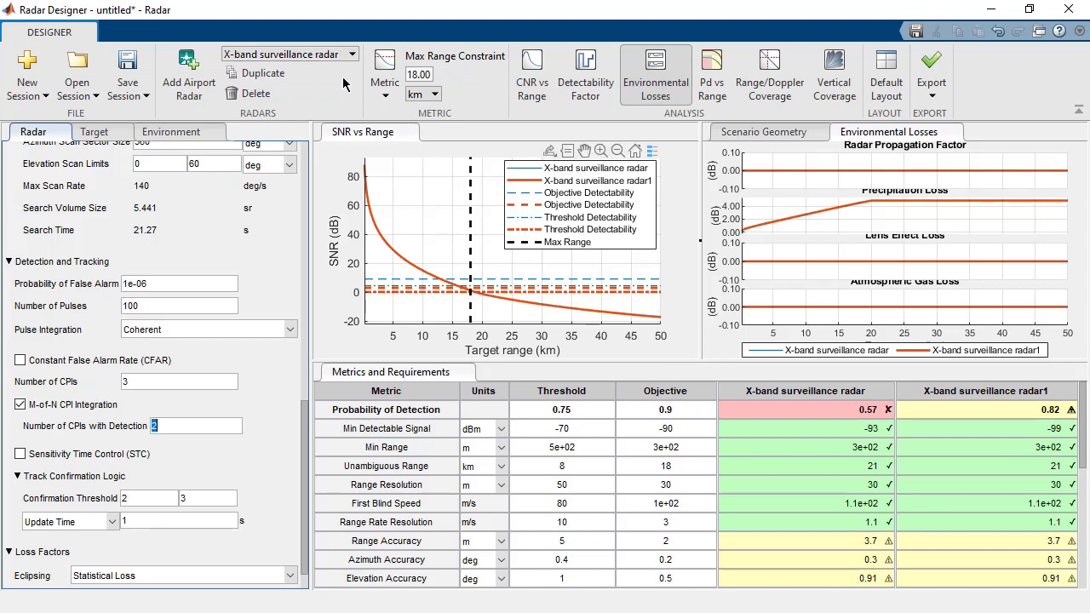
left_click(254, 94)
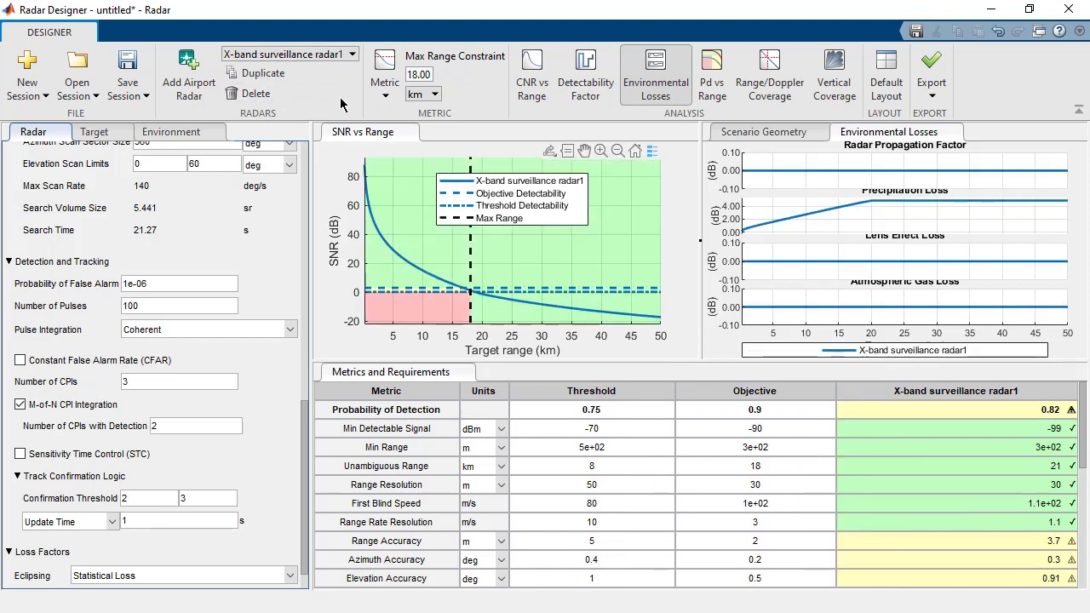
left_click_drag(604, 364, 596, 440)
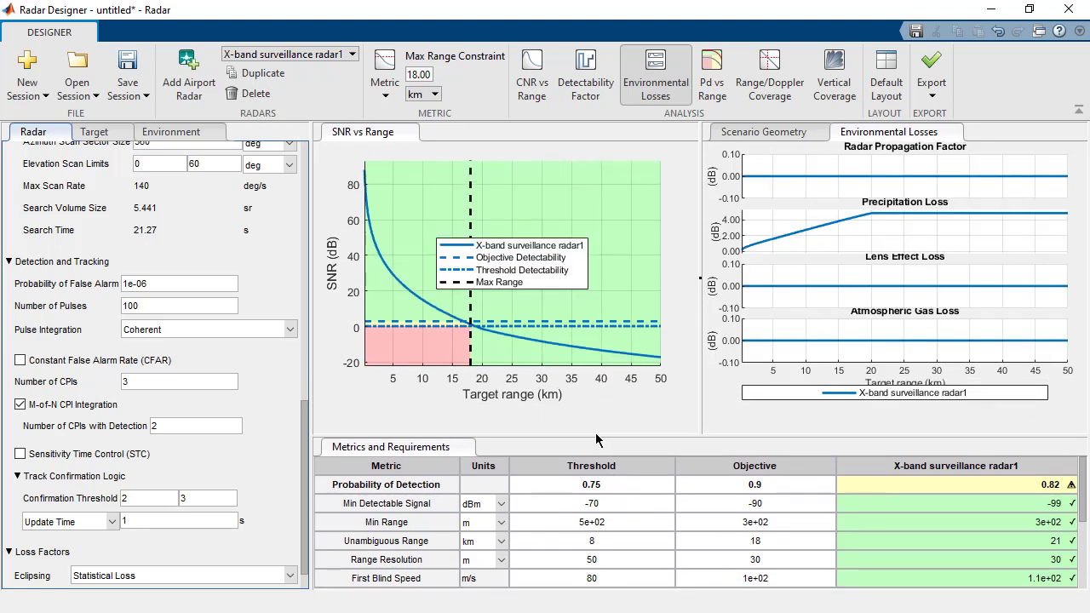
Set the maximum range constraint to 8 km and the target's radar cross section to 0.03 m²
double_click(408, 74)
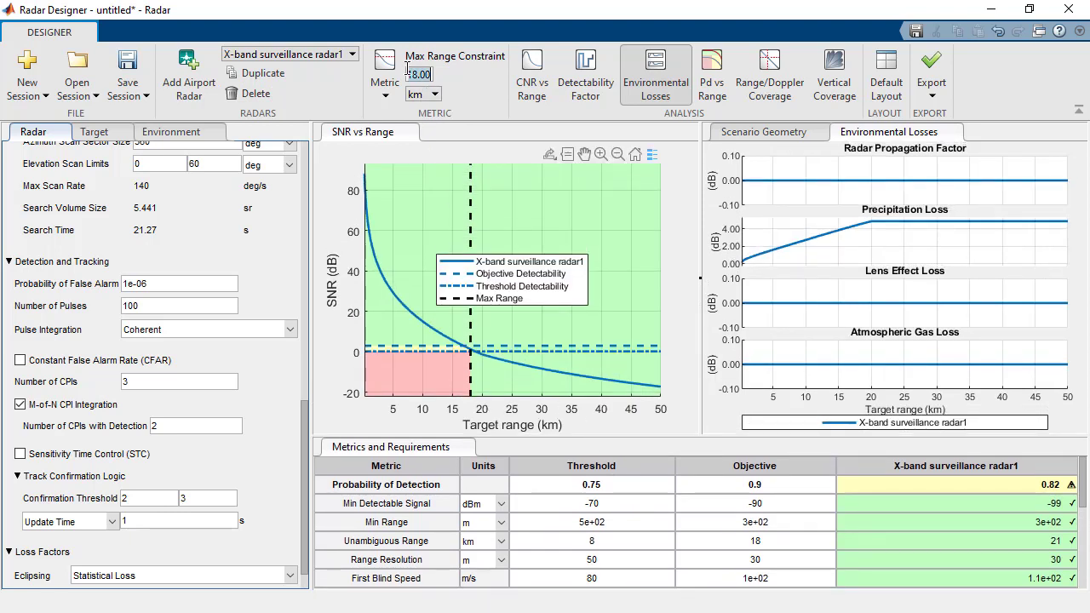
type("8")
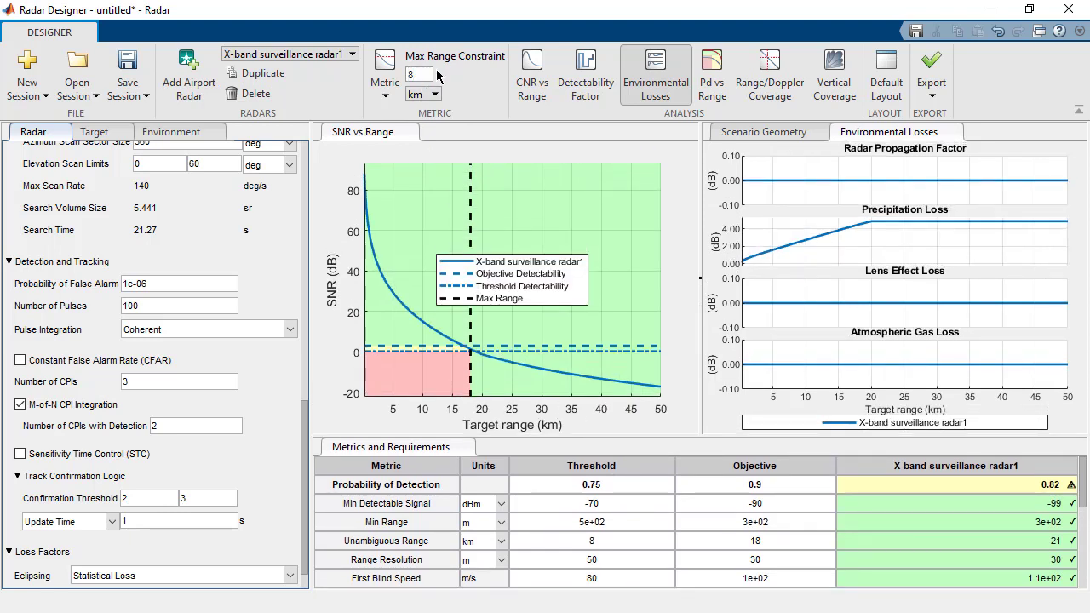
left_click(93, 132)
left_click(100, 152)
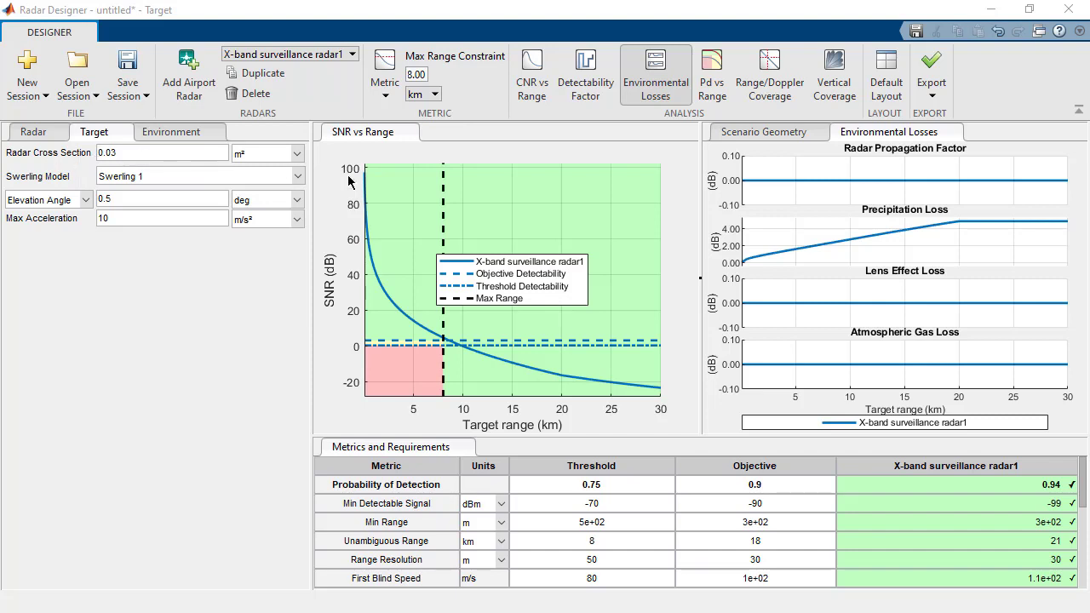
Export the SNR vs range analysis as a script, switch to MATLAB and run SNRvsRange.m
left_click(929, 88)
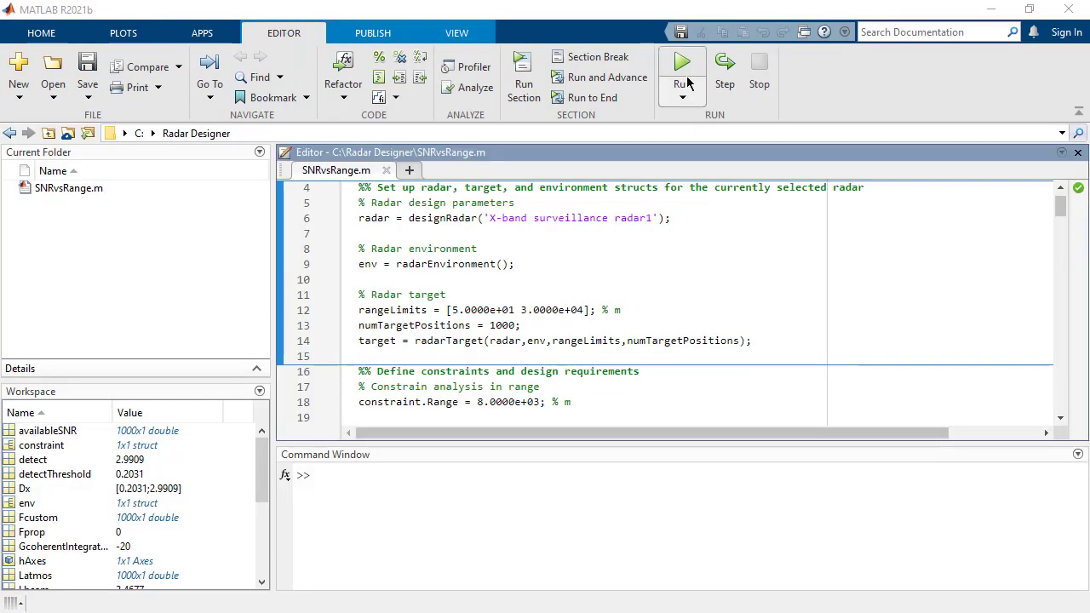
left_click(684, 68)
left_click_drag(1089, 73, 516, 70)
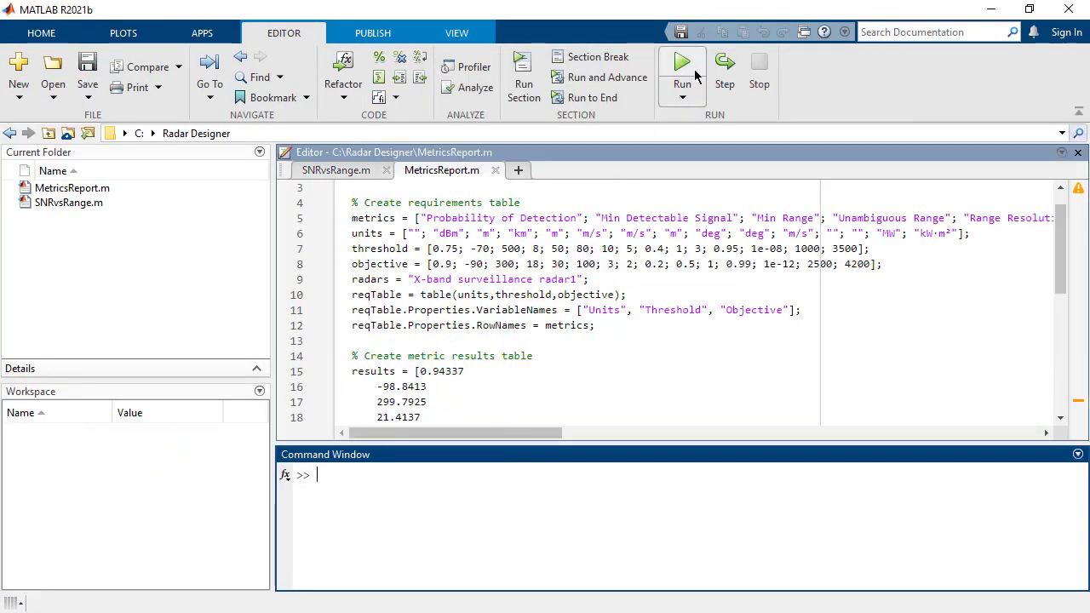
Run the exported MetricsReport.m script and enlarge the Command Window to show the full metrics table
left_click(683, 68)
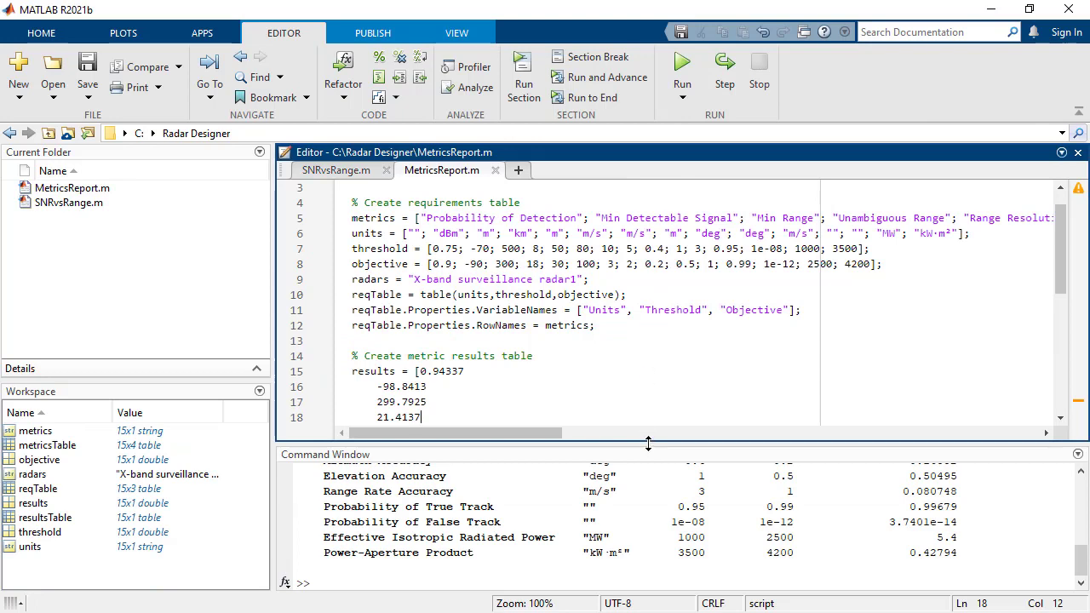
left_click_drag(649, 442, 669, 217)
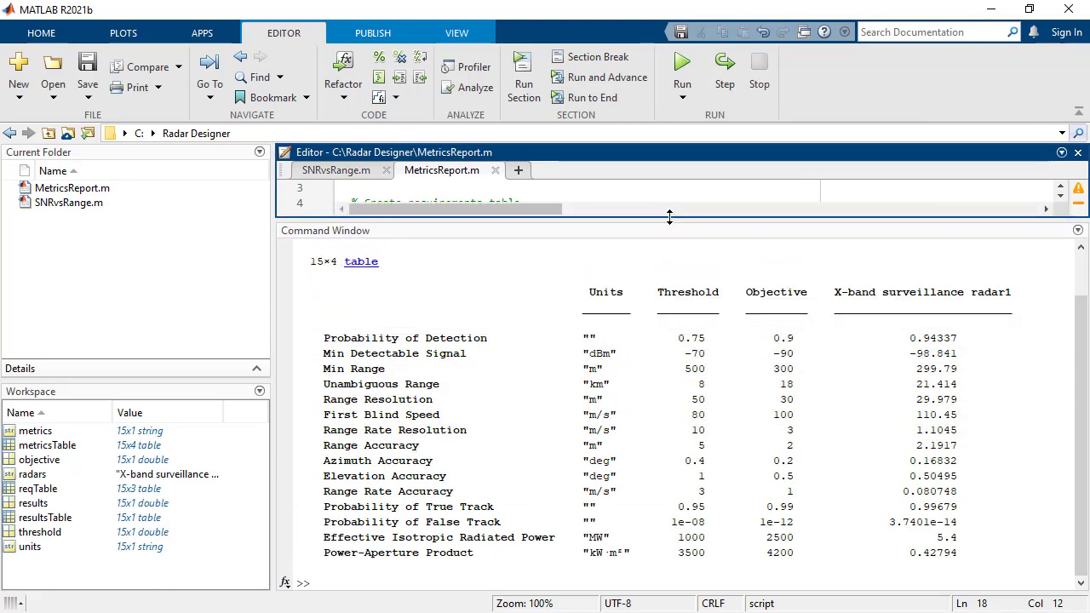